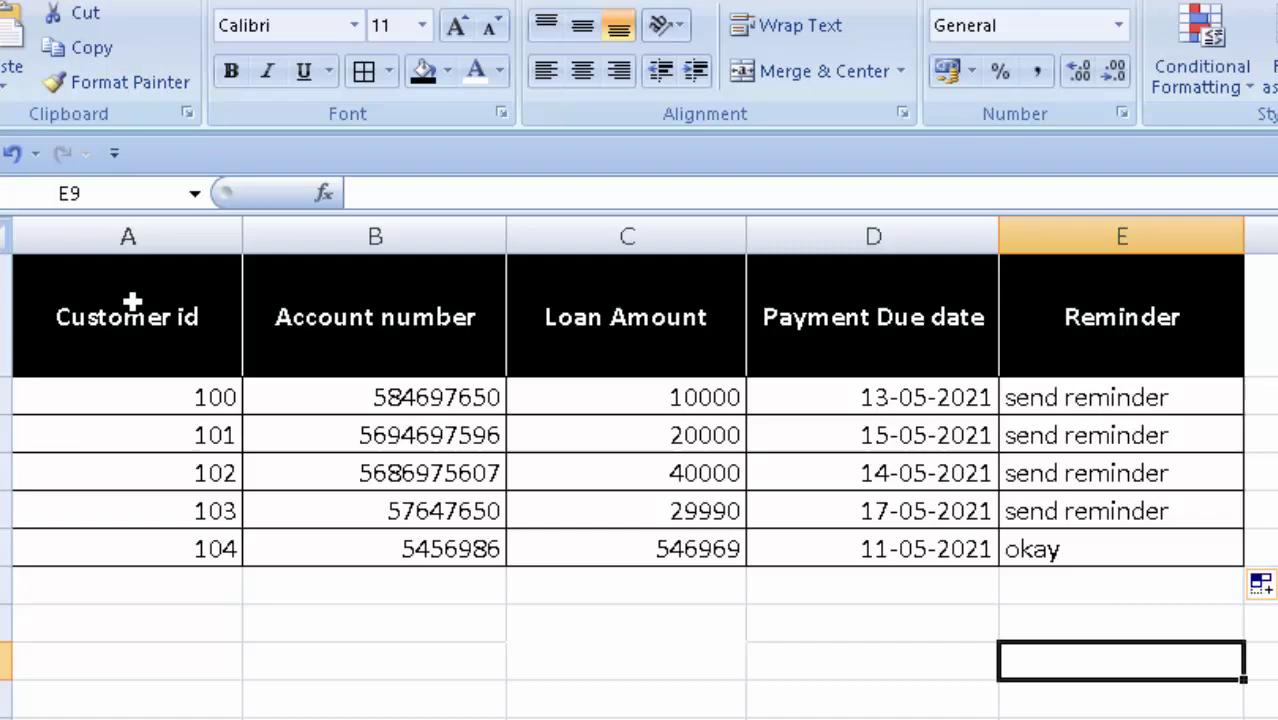
# Review the existing loan table's five headers, the E2 reminder formula and the due dates
pyautogui.click(131, 301)
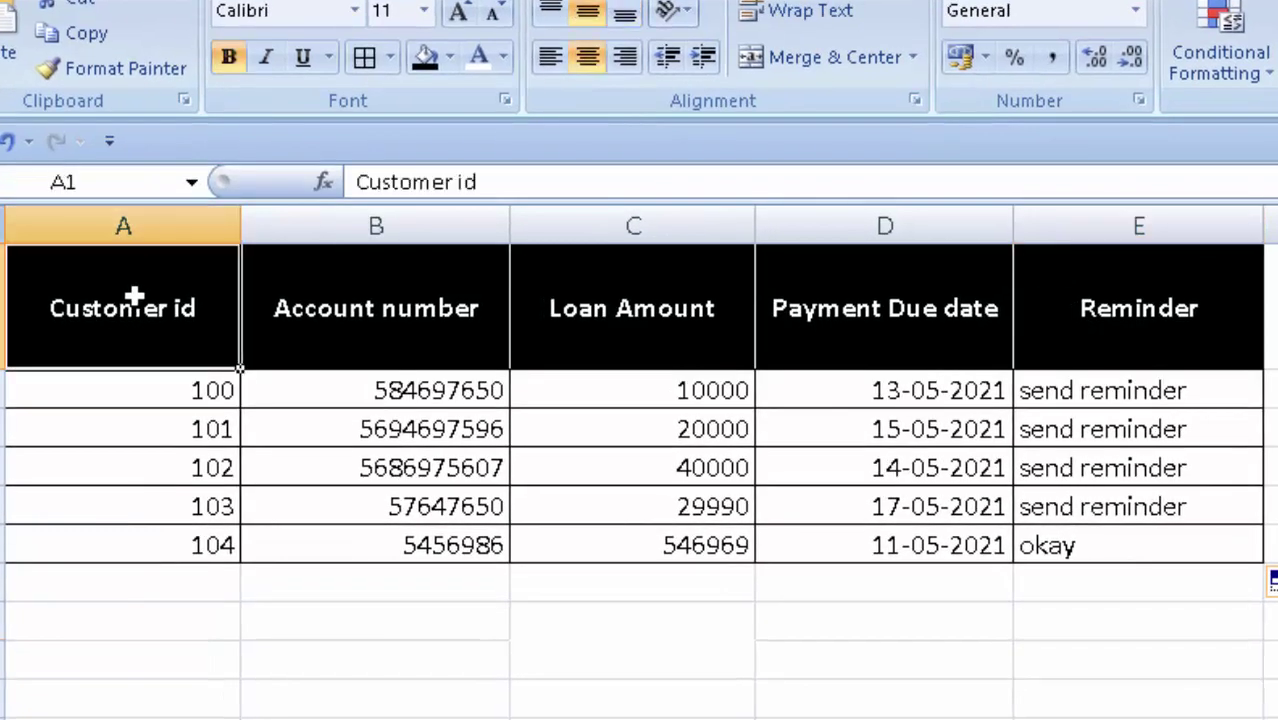
pyautogui.click(419, 334)
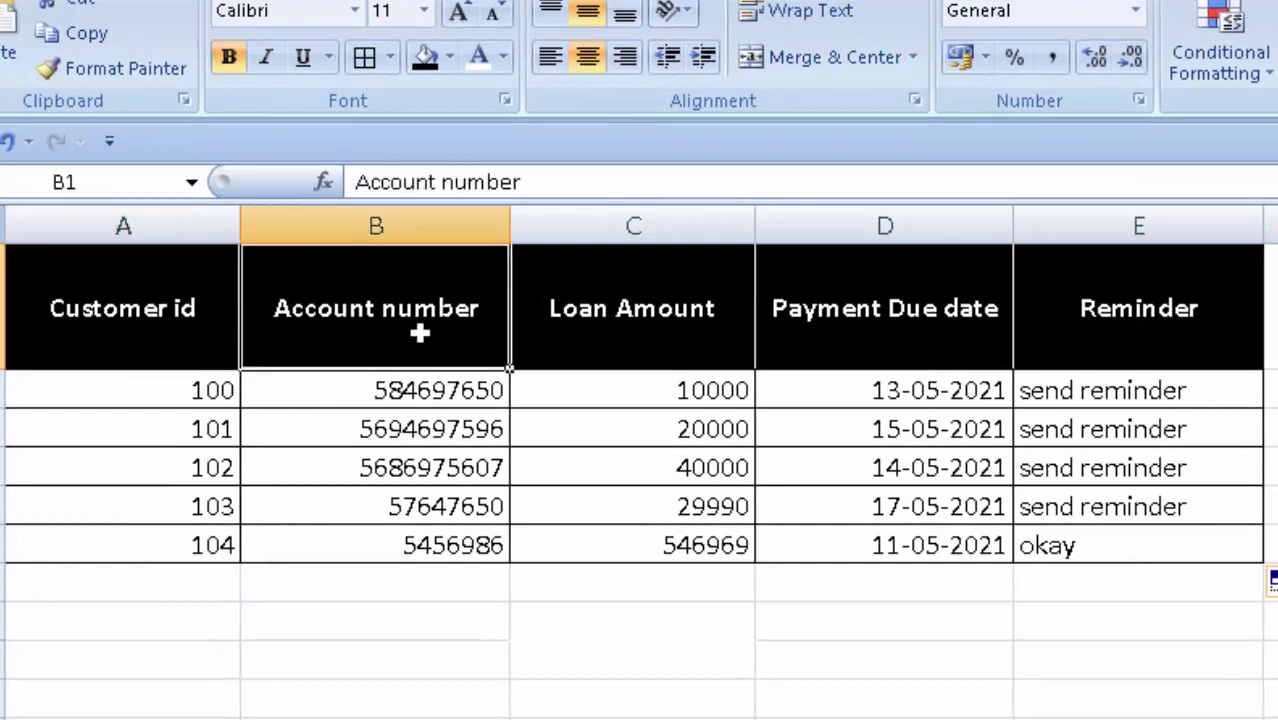
pyautogui.click(584, 323)
pyautogui.click(944, 331)
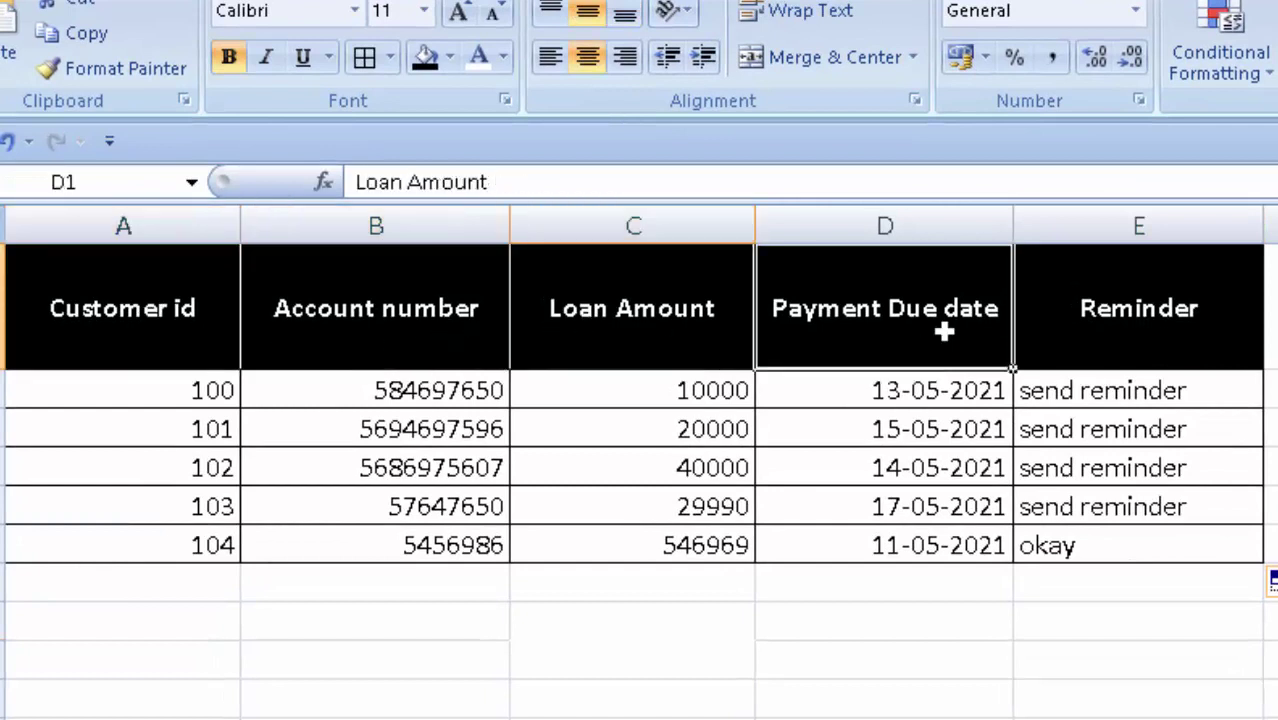
pyautogui.click(1105, 335)
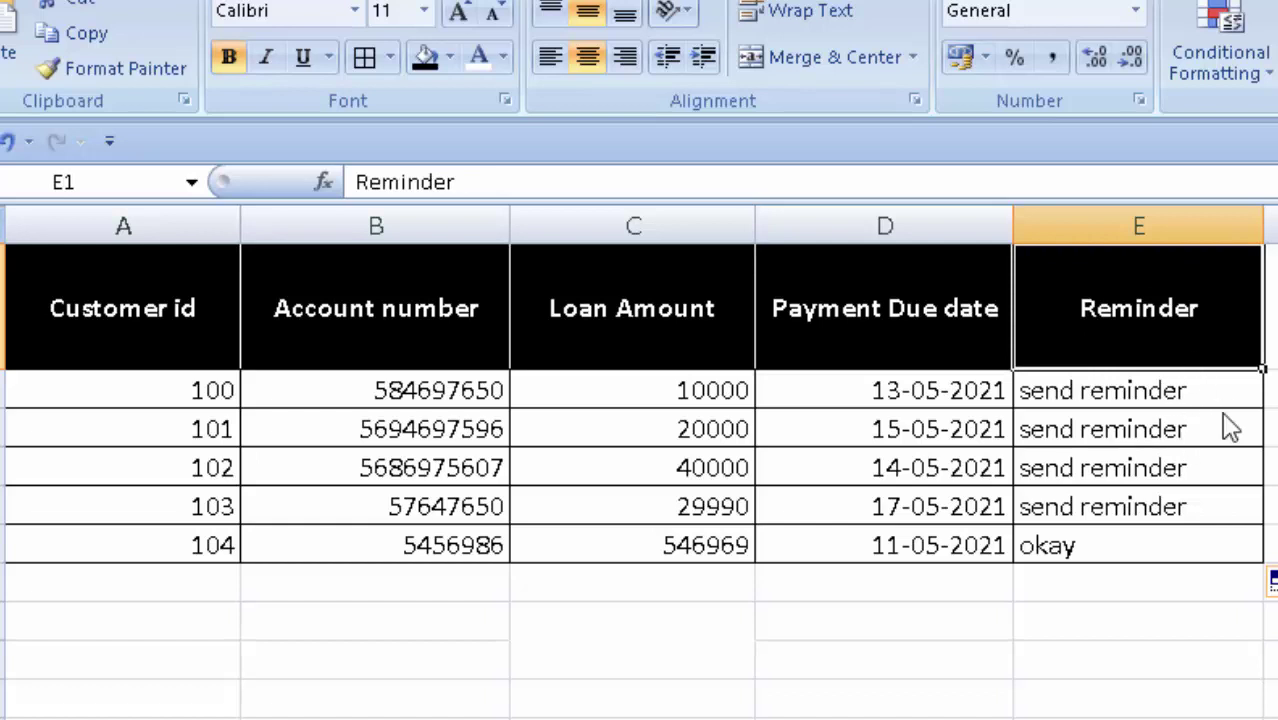
pyautogui.click(1185, 391)
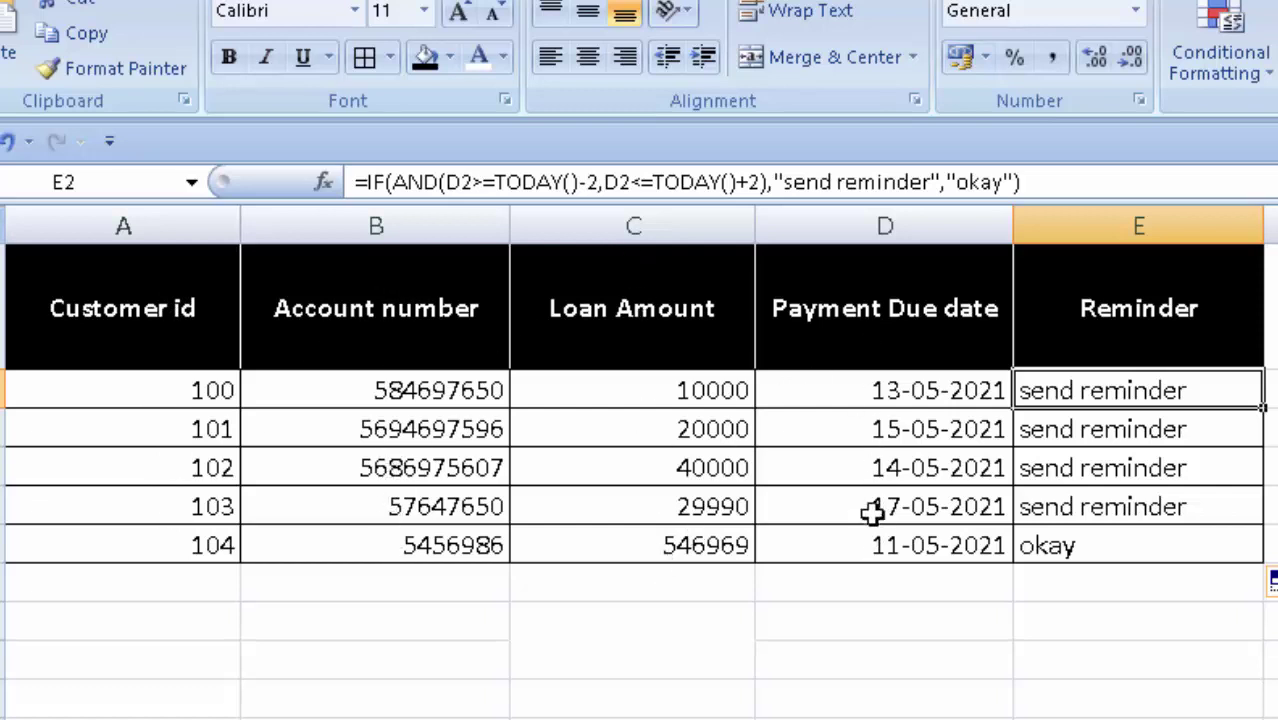
pyautogui.moveTo(886, 391); pyautogui.dragTo(900, 533)
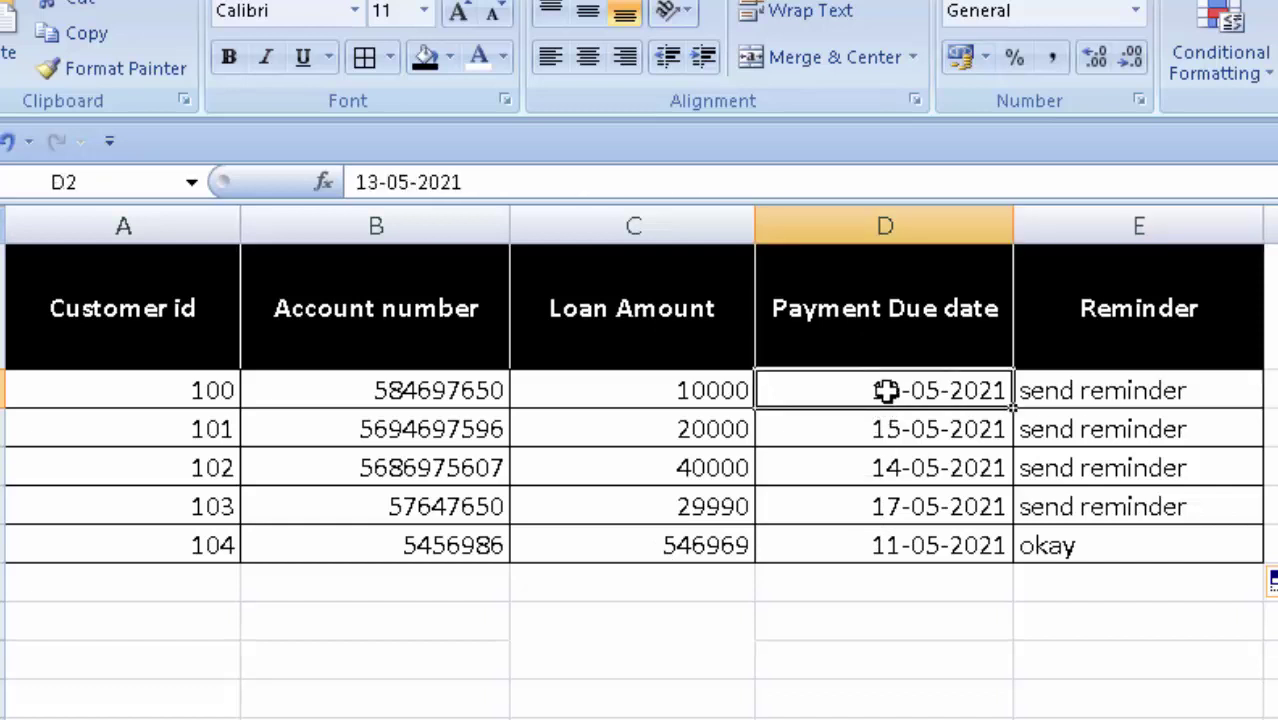
pyautogui.click(839, 680)
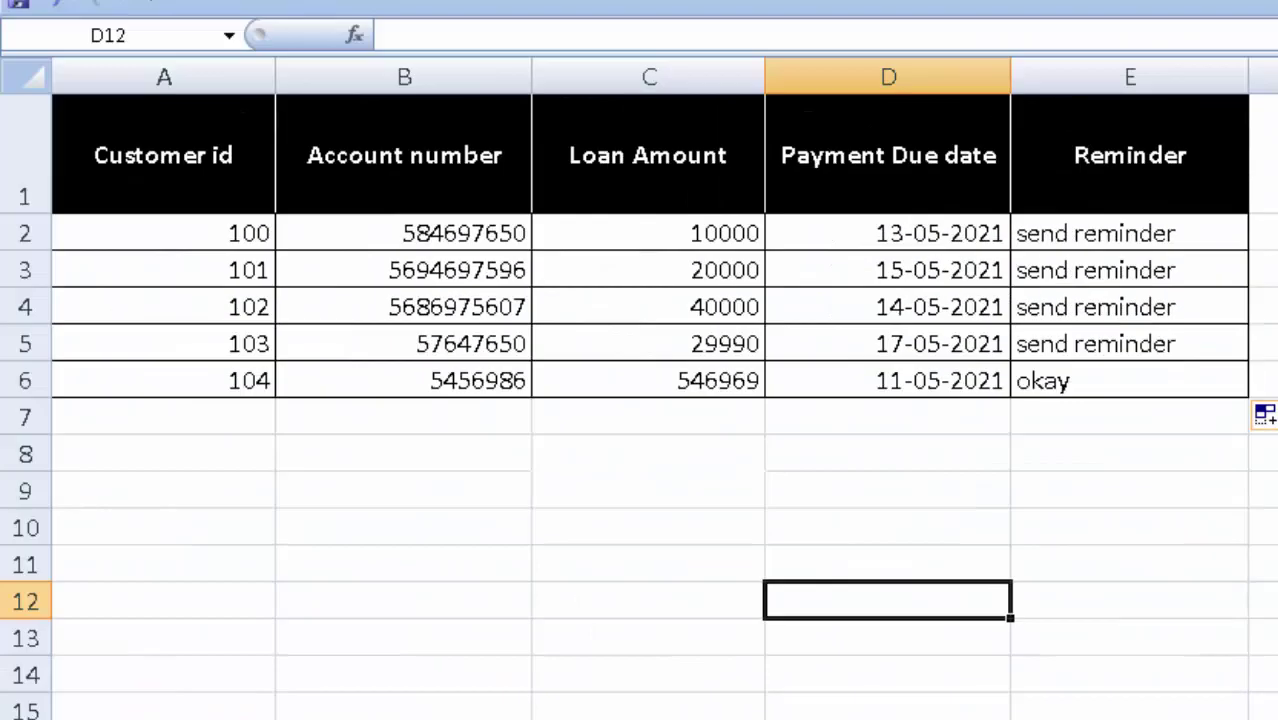
pyautogui.click(1262, 674)
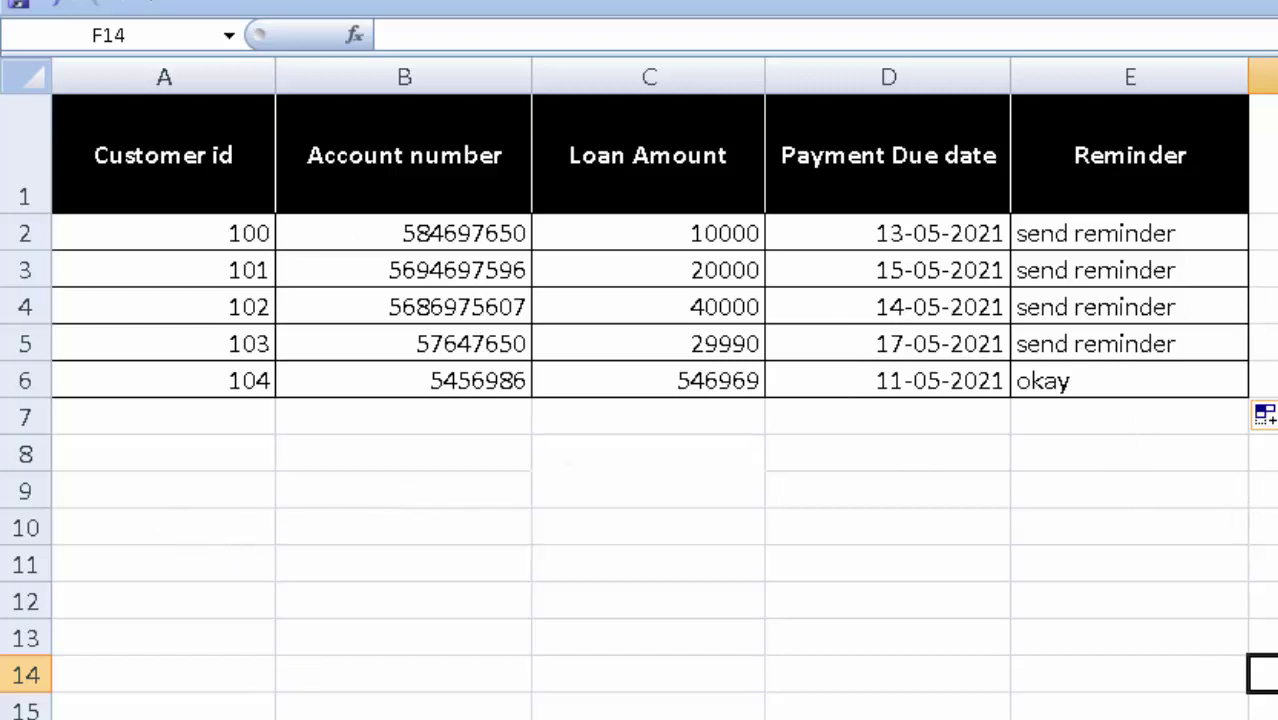
# Copy the header row A1:E1 into row 1 of a blank sheet
pyautogui.moveTo(123, 168); pyautogui.dragTo(1050, 156)
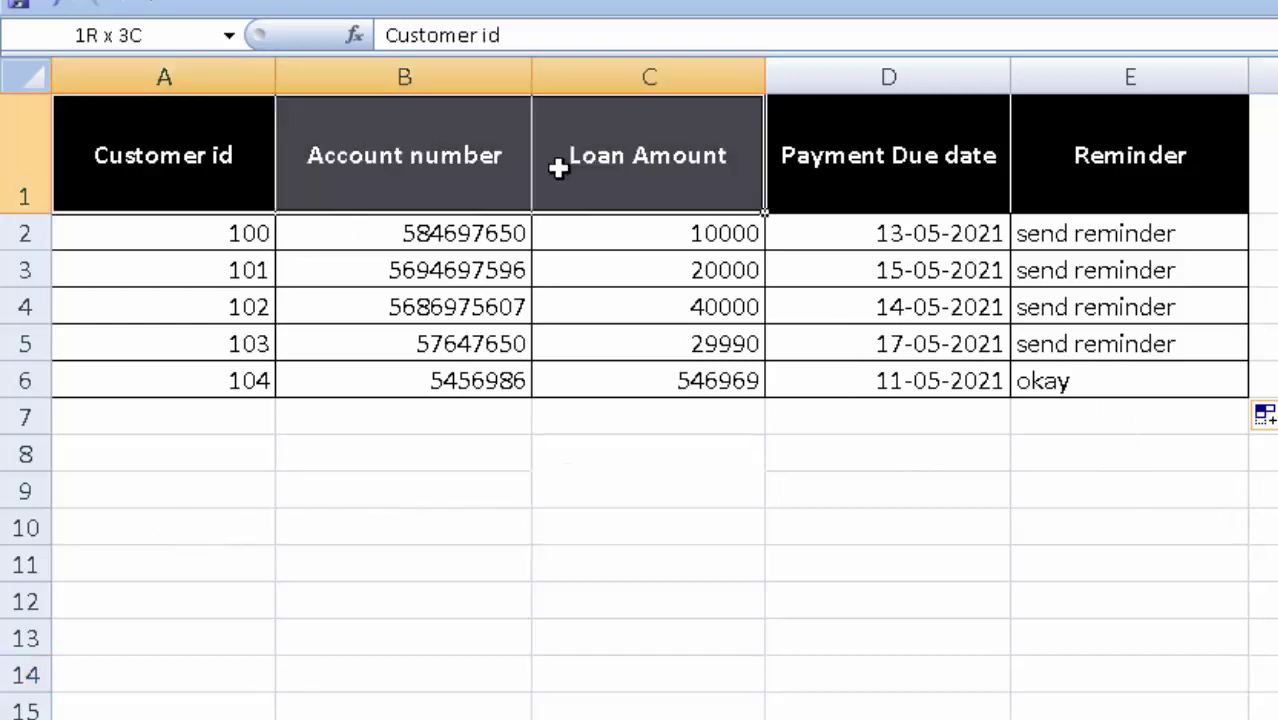
pyautogui.rightClick(876, 155)
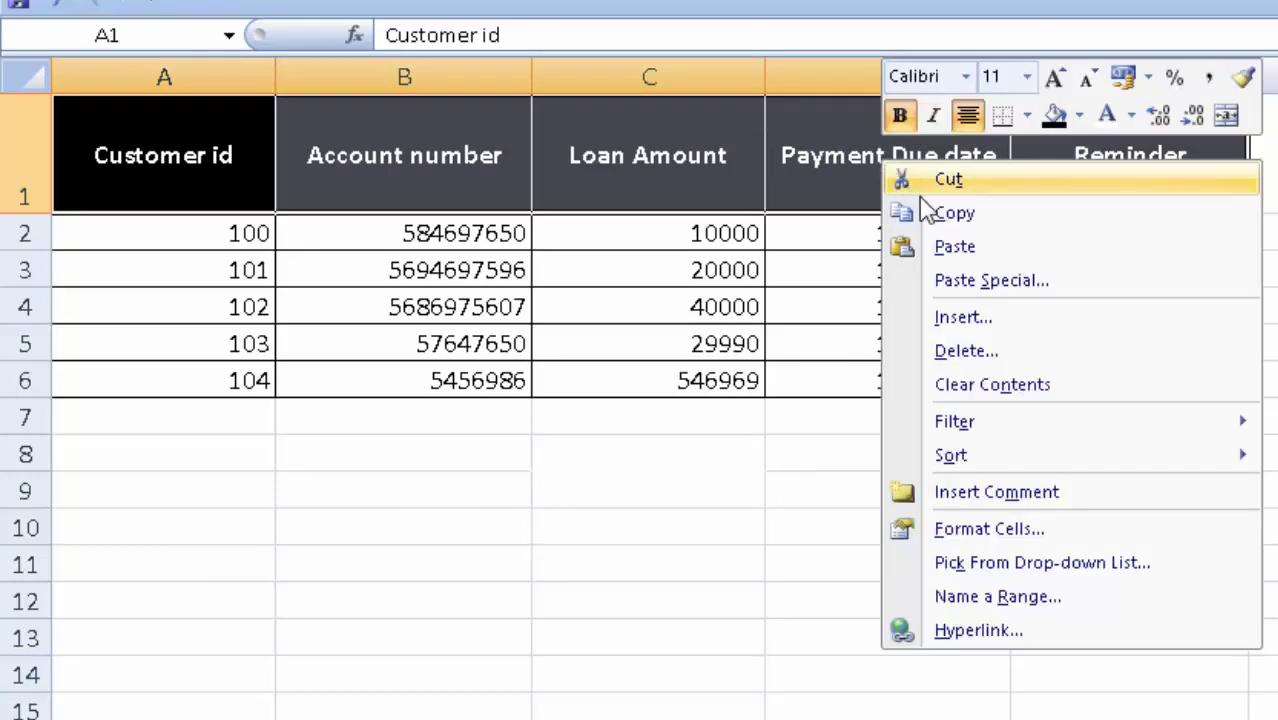
pyautogui.click(930, 131)
pyautogui.click(190, 696)
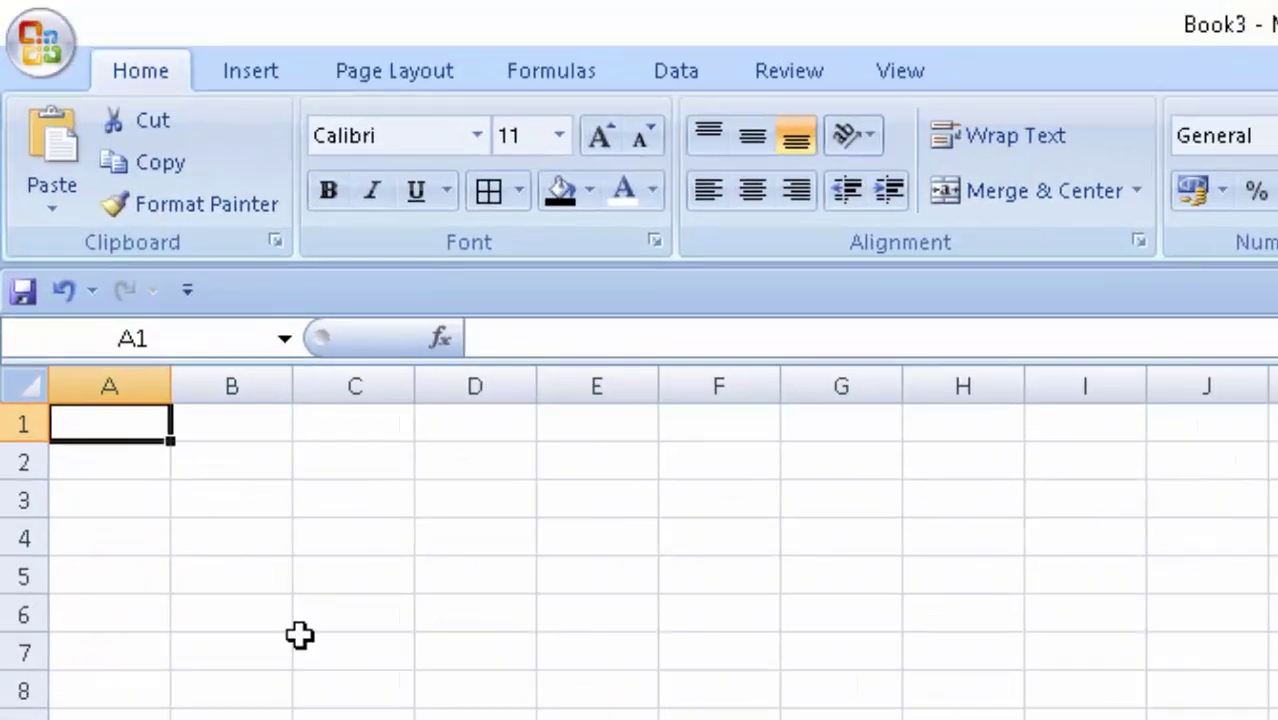
pyautogui.hotkey('ctrl', 'v')
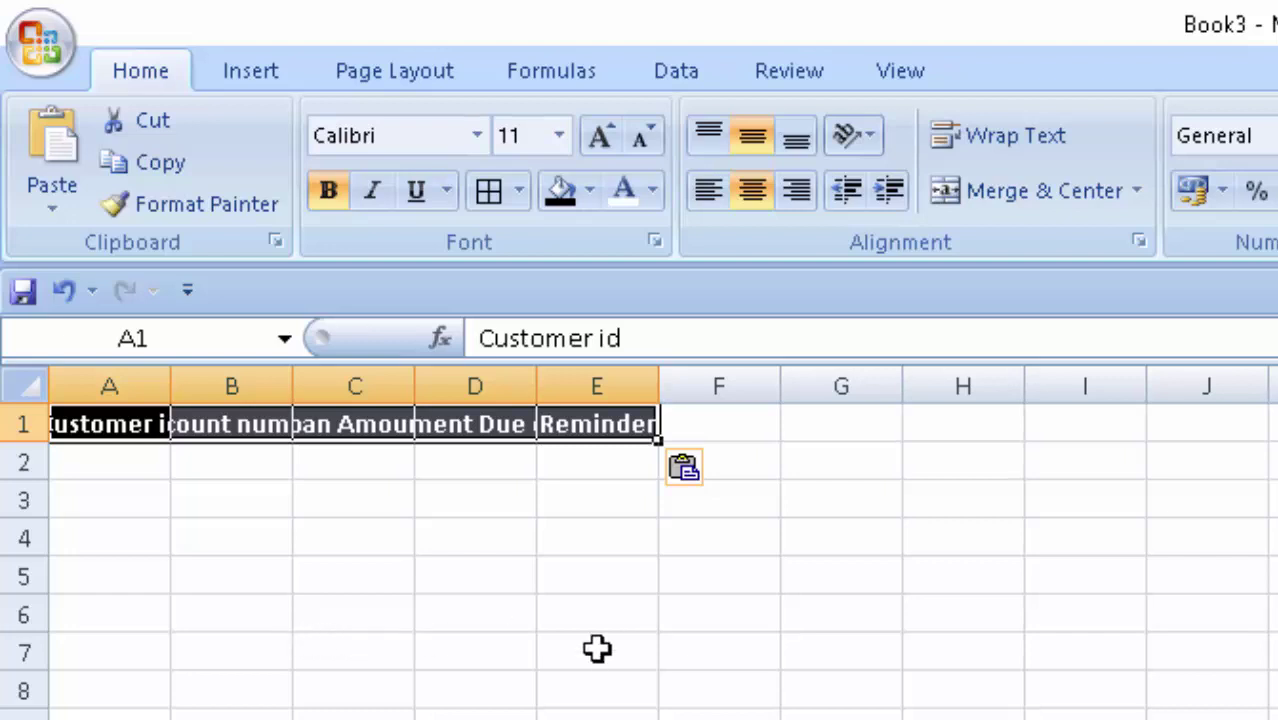
# AutoFit columns A to E to the header text with Alt+H,O,I
pyautogui.press('alt')
pyautogui.press('h')
pyautogui.press('o')
pyautogui.press('i')
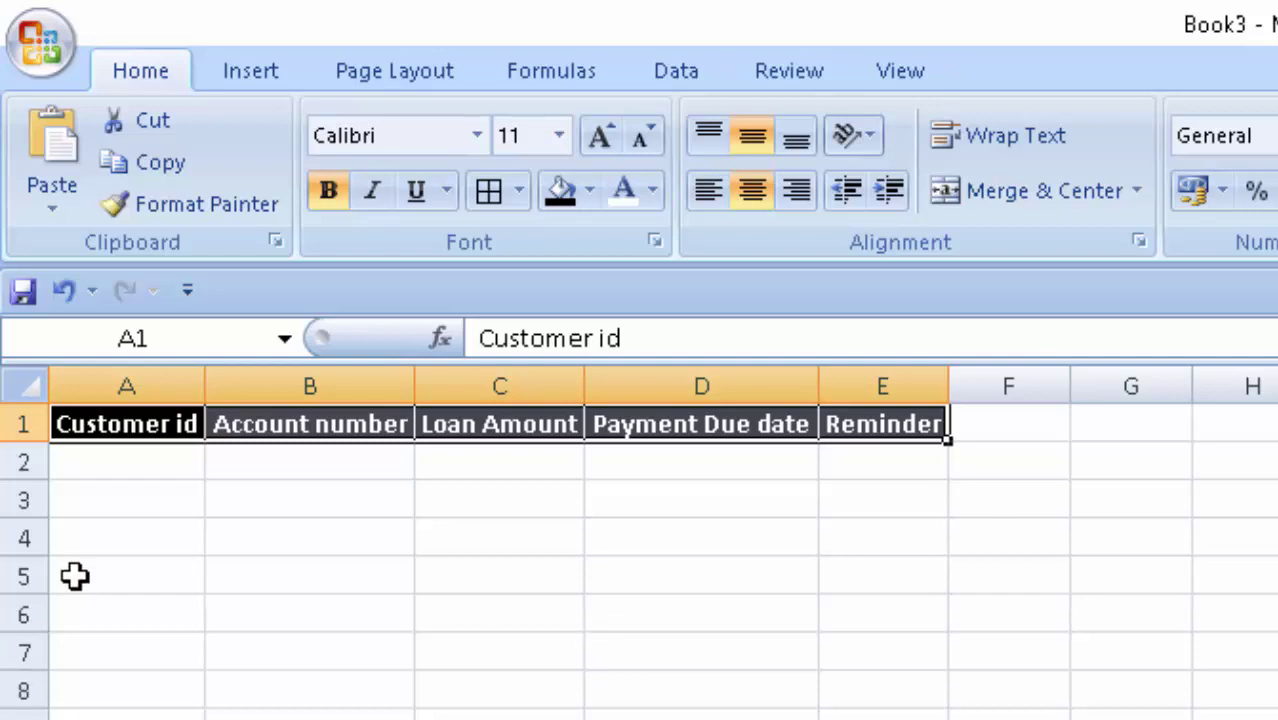
pyautogui.click(104, 460)
# Enter customer ids 1 through 5 down A2:A6
pyautogui.write('1')
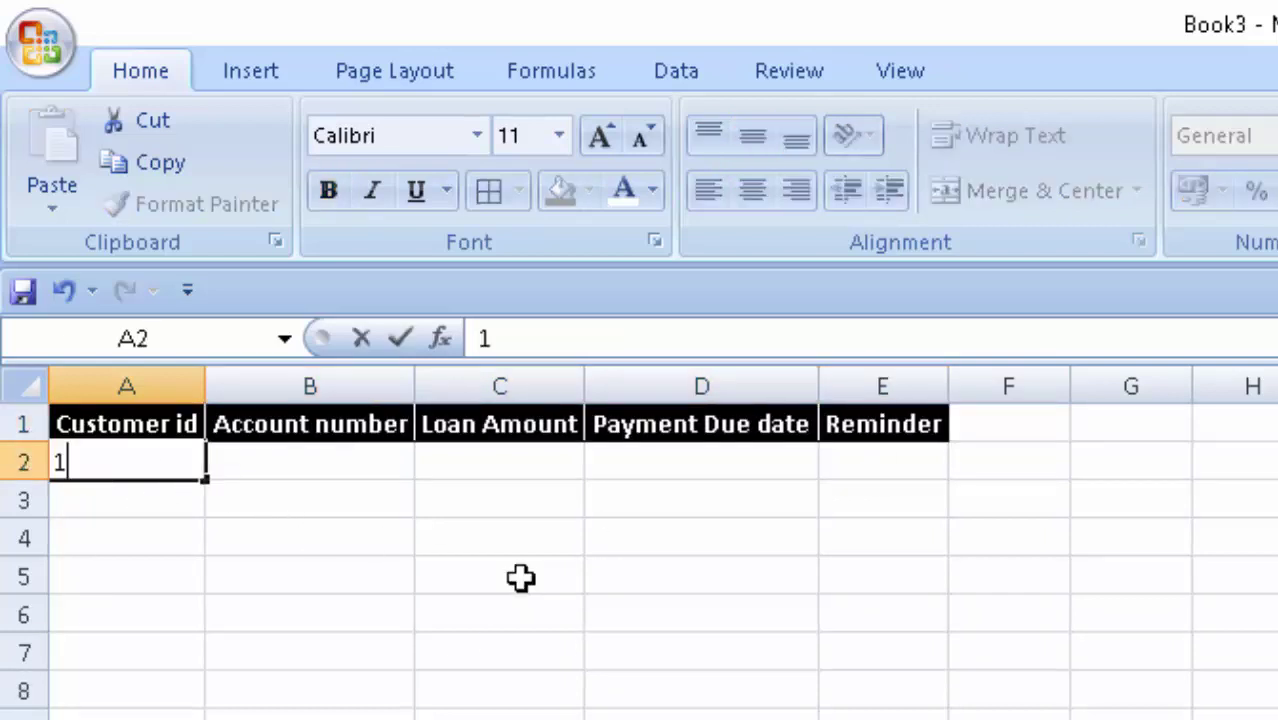
pyautogui.press('Return')
pyautogui.write('2')
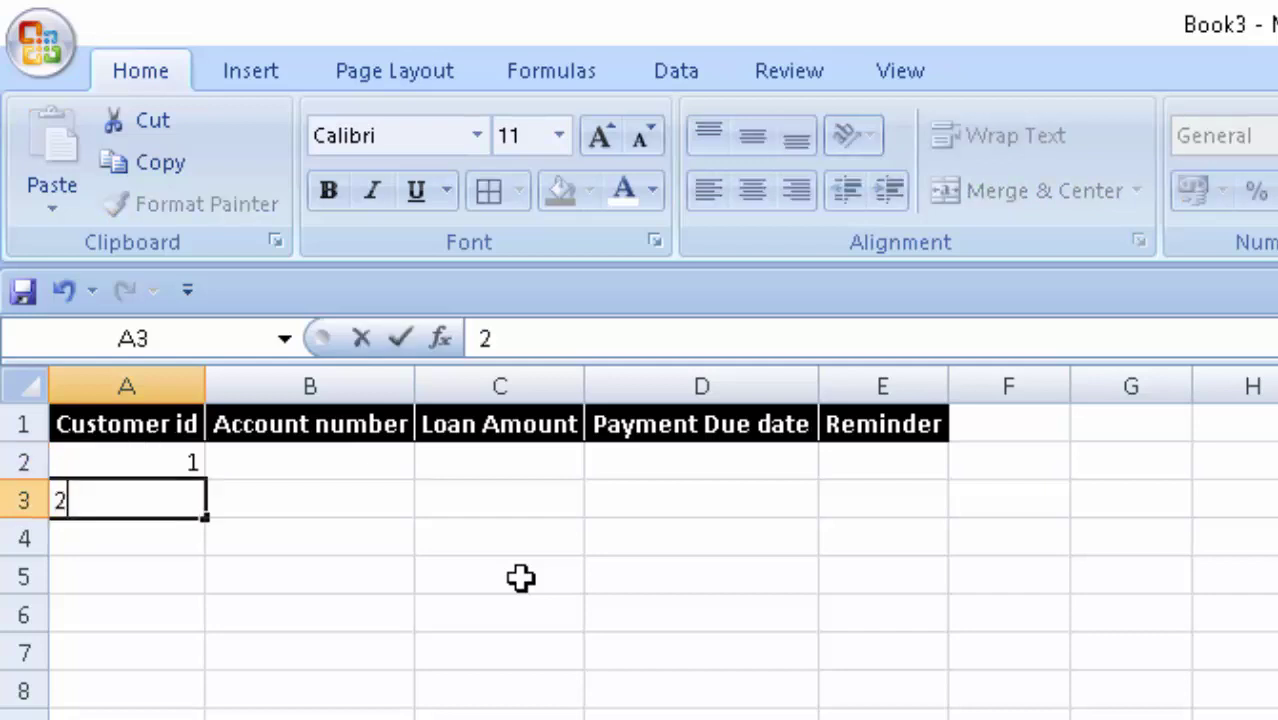
pyautogui.press('Return')
pyautogui.write('3')
pyautogui.press('Return')
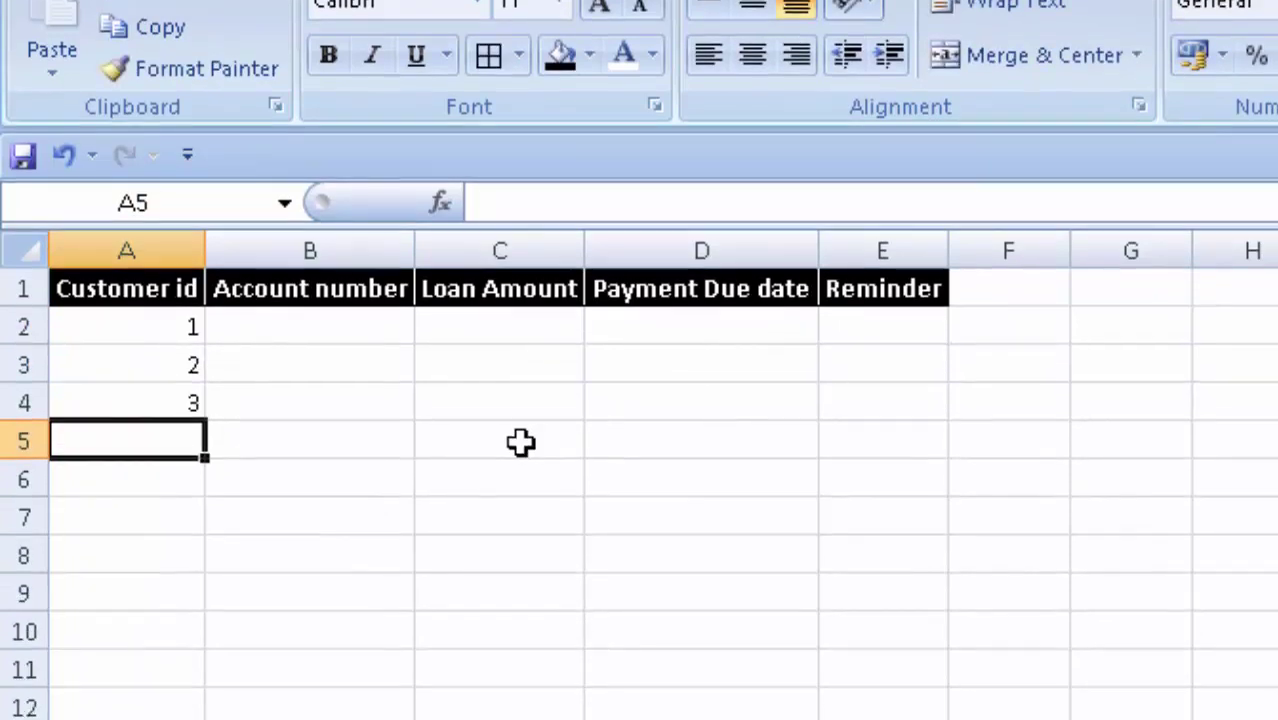
pyautogui.write('5')
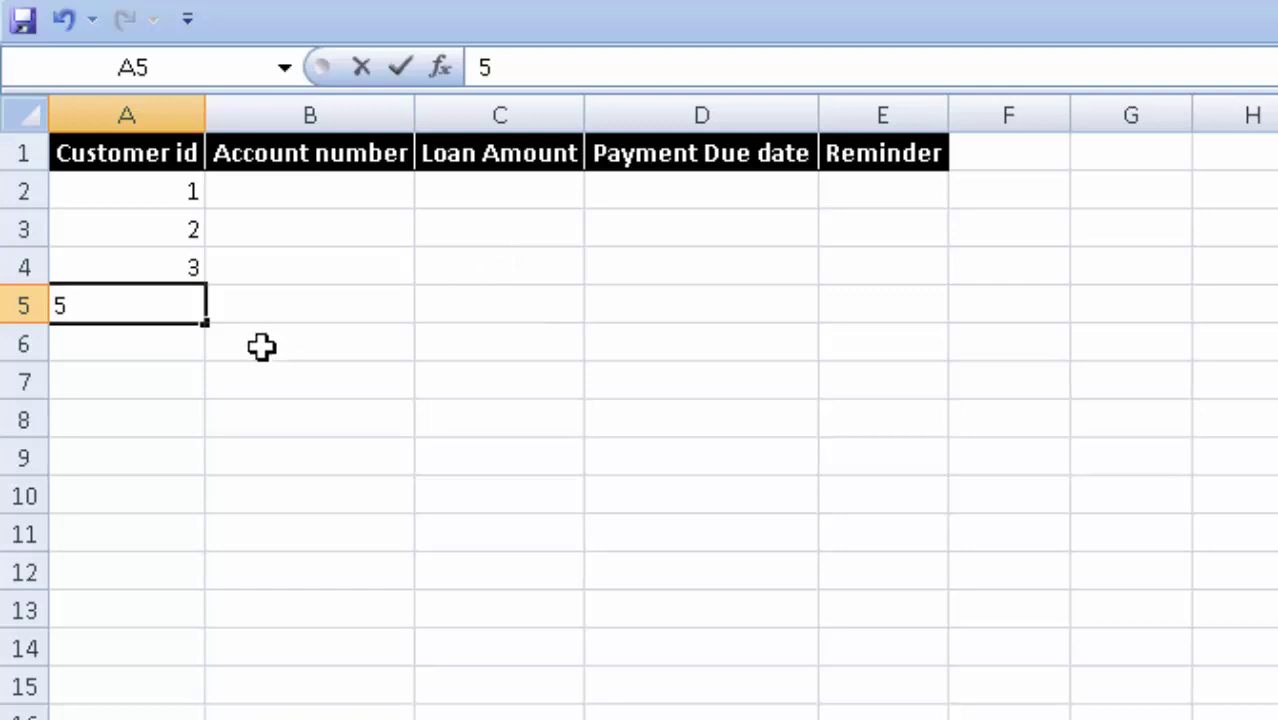
pyautogui.press('BackSpace')
pyautogui.write('4')
pyautogui.press('Return')
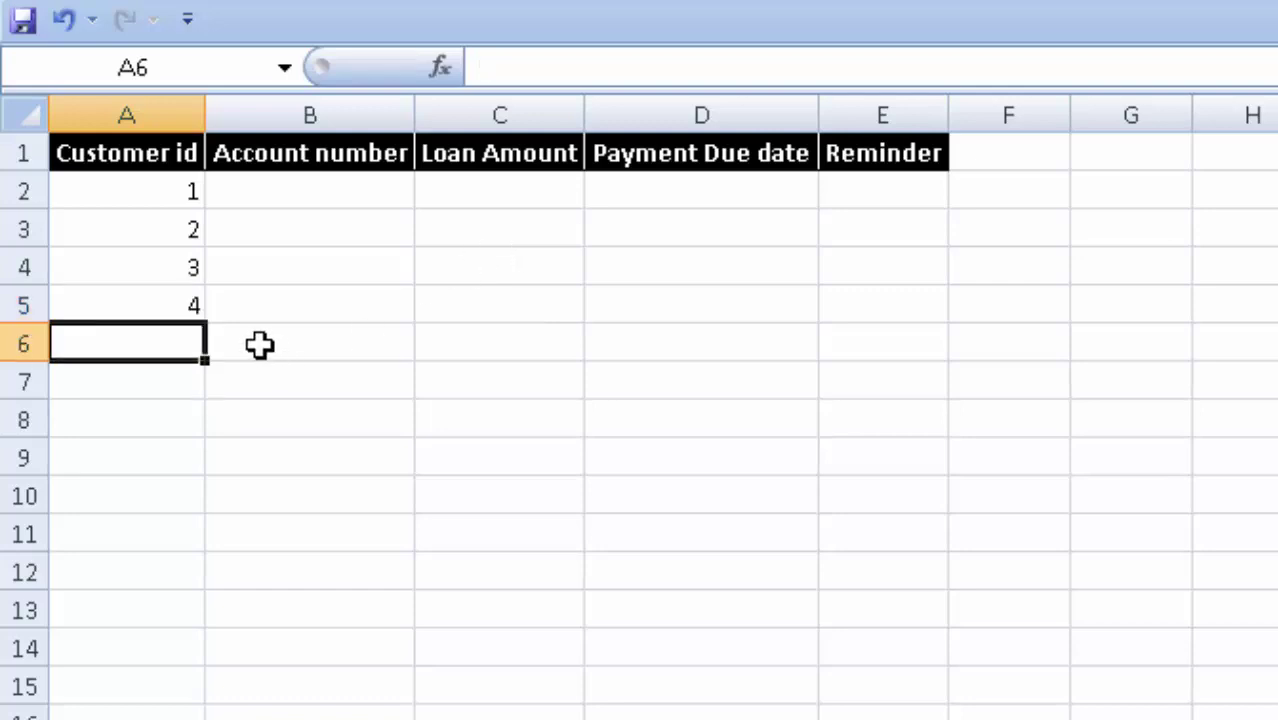
pyautogui.write('5')
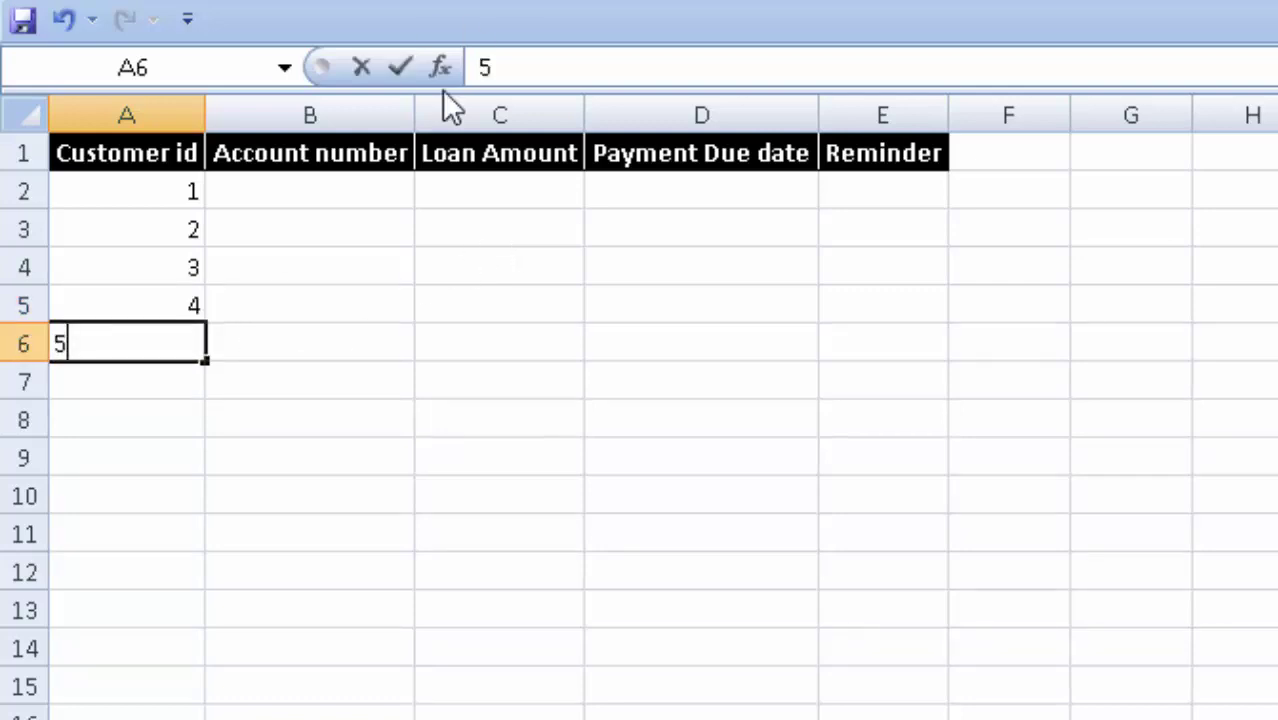
pyautogui.click(335, 195)
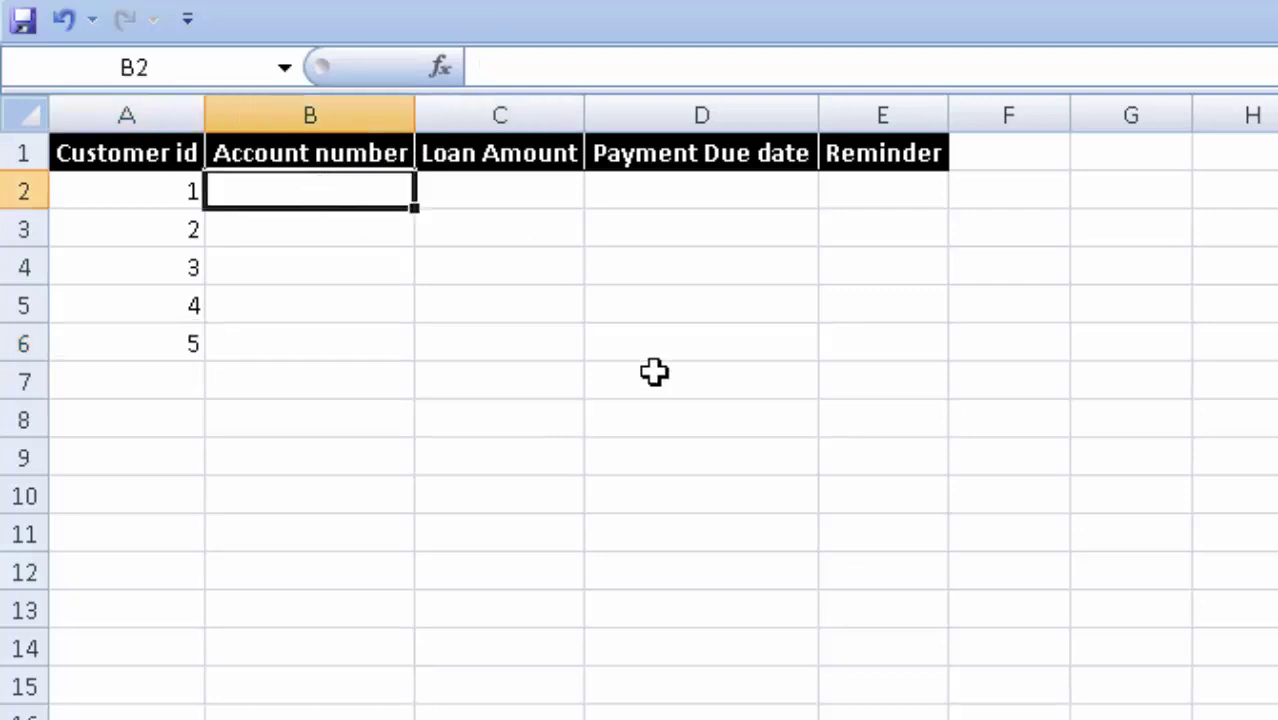
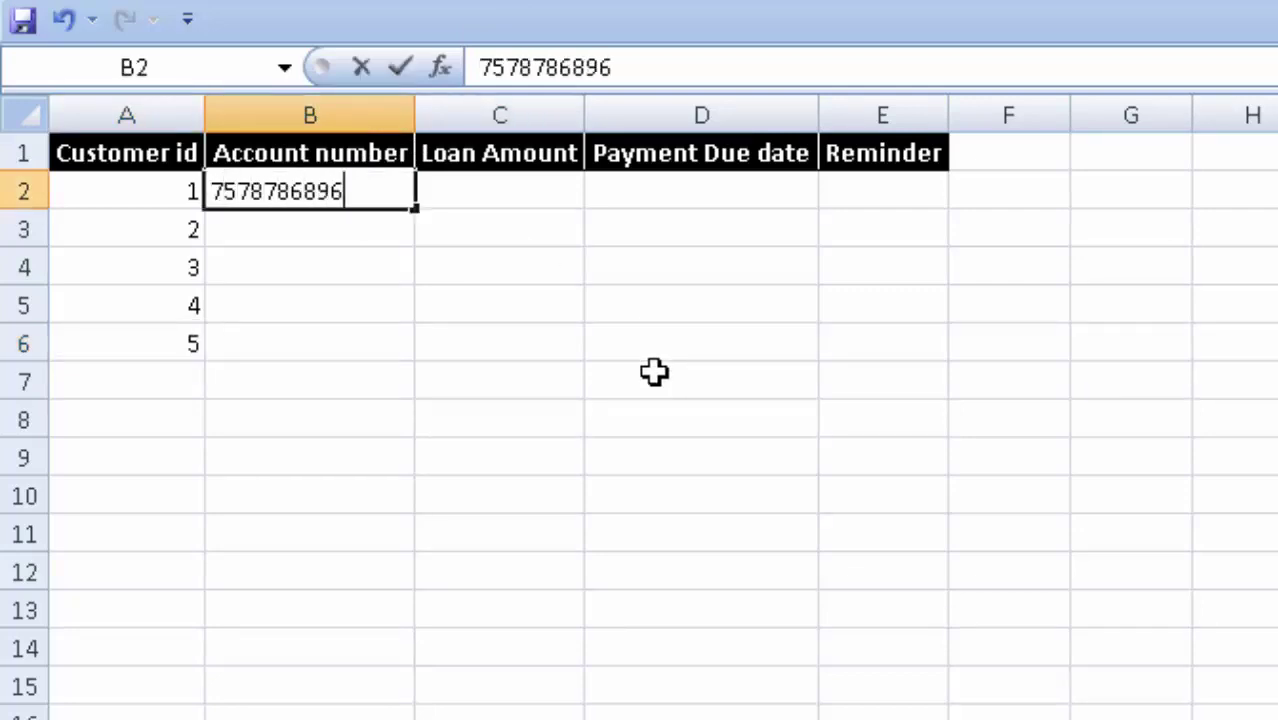
# Enter an account number for each customer in B2:B6 and widen the Loan Amount column
pyautogui.press('Return')
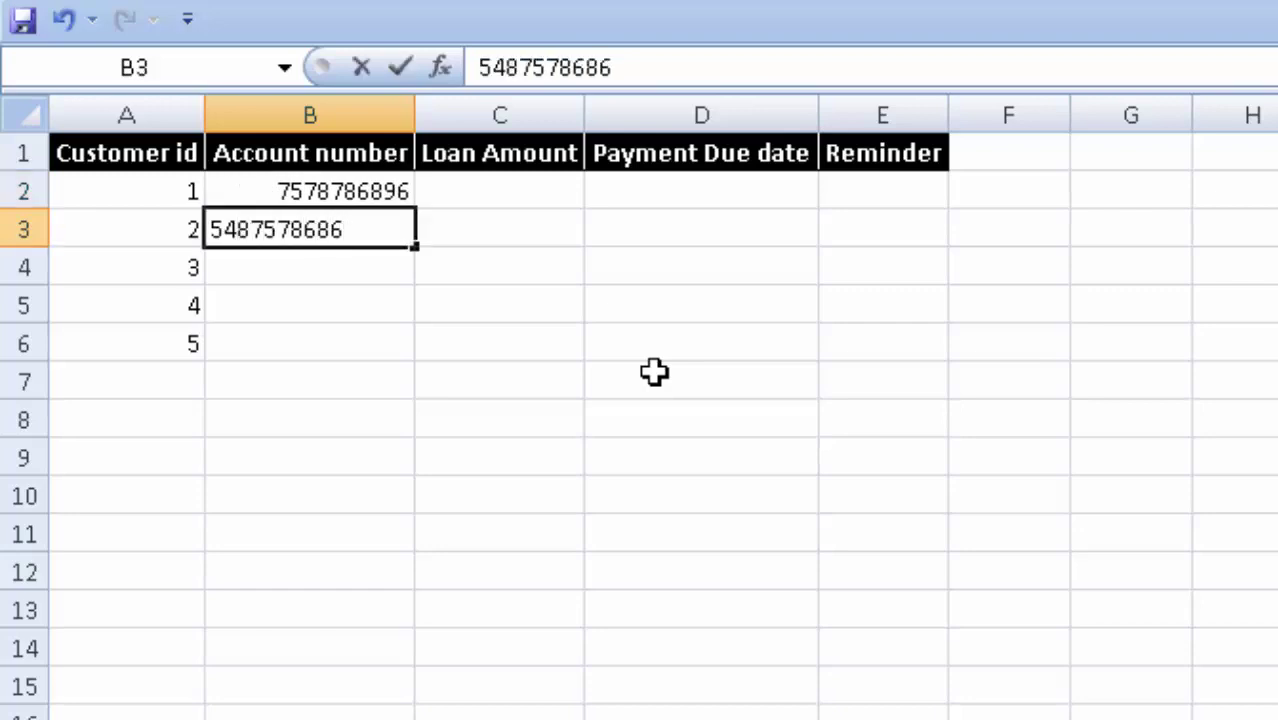
pyautogui.press('Return')
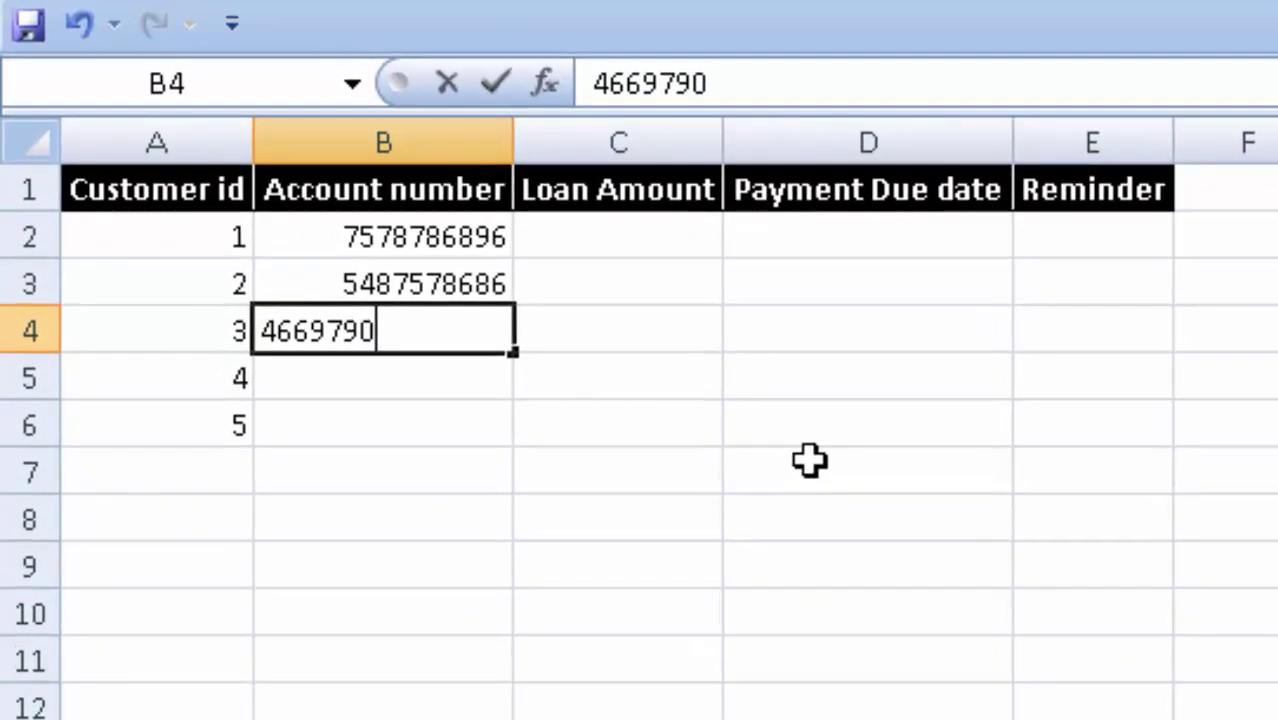
pyautogui.press('Return')
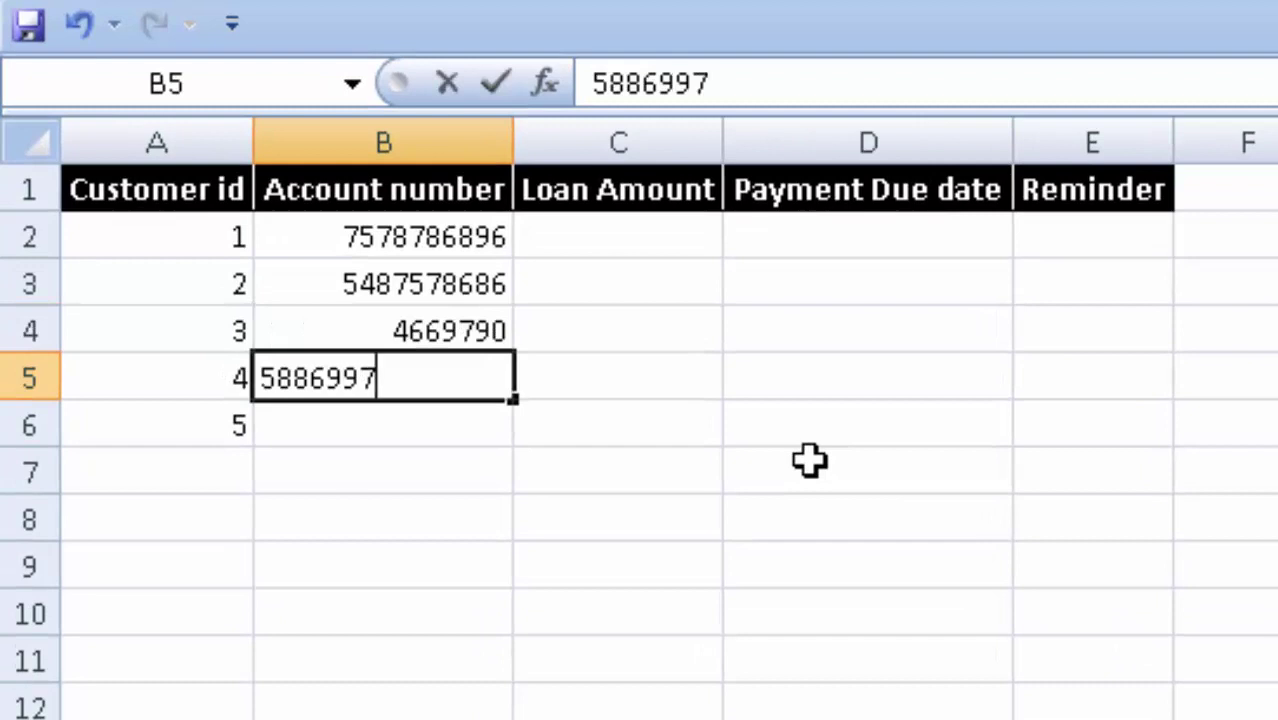
pyautogui.press('Return')
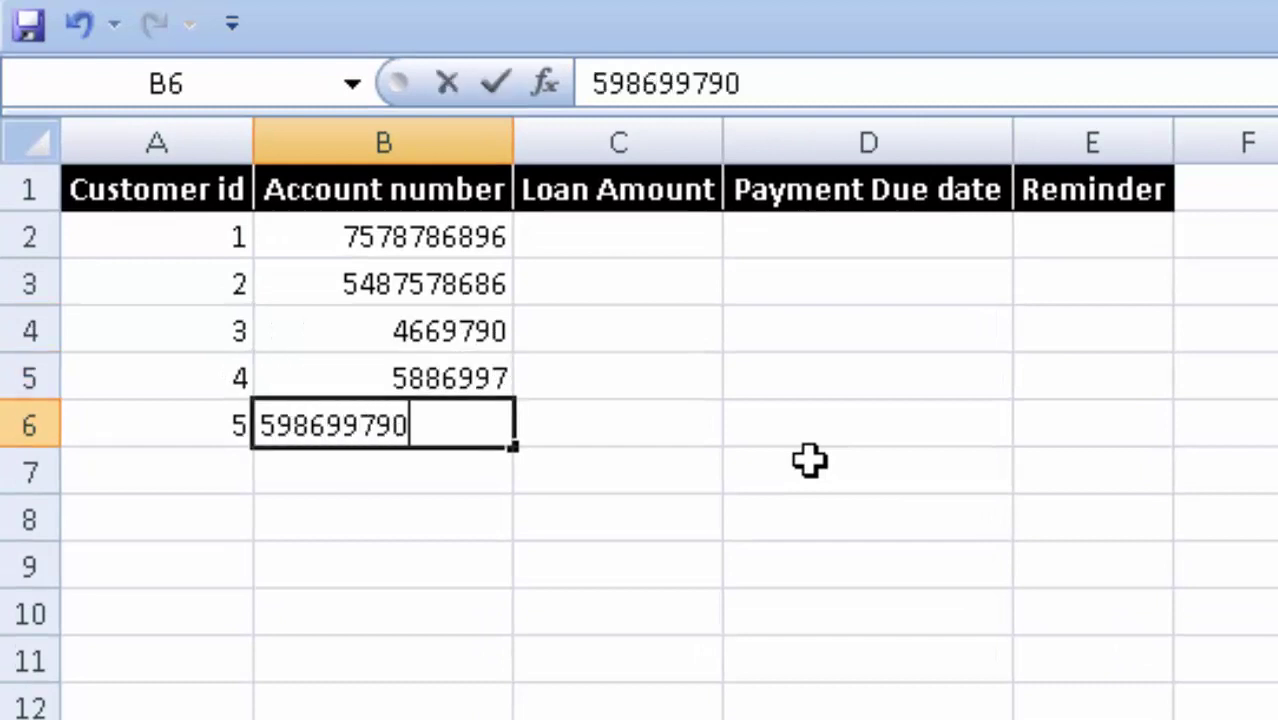
pyautogui.press('Return')
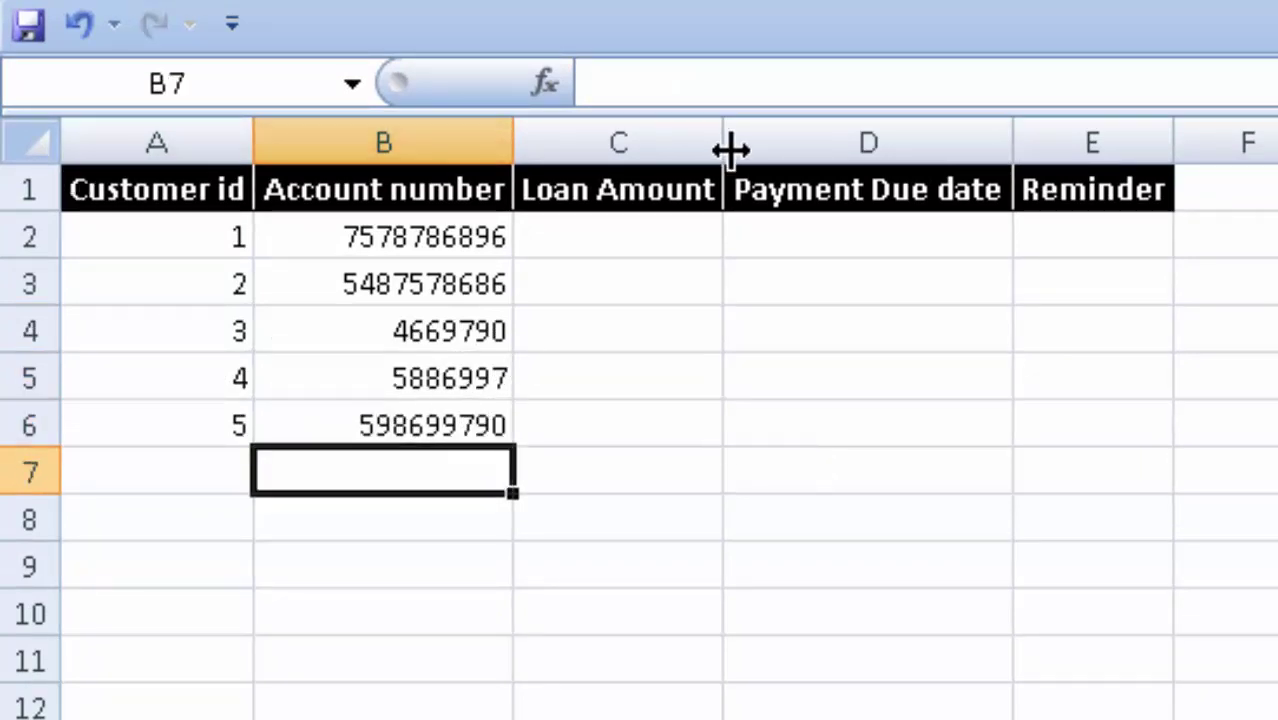
pyautogui.moveTo(730, 150); pyautogui.dragTo(788, 150)
# Enter loan amounts 100000, 50000, 70000, 500000 and 300000 in C2:C6
pyautogui.click(650, 240)
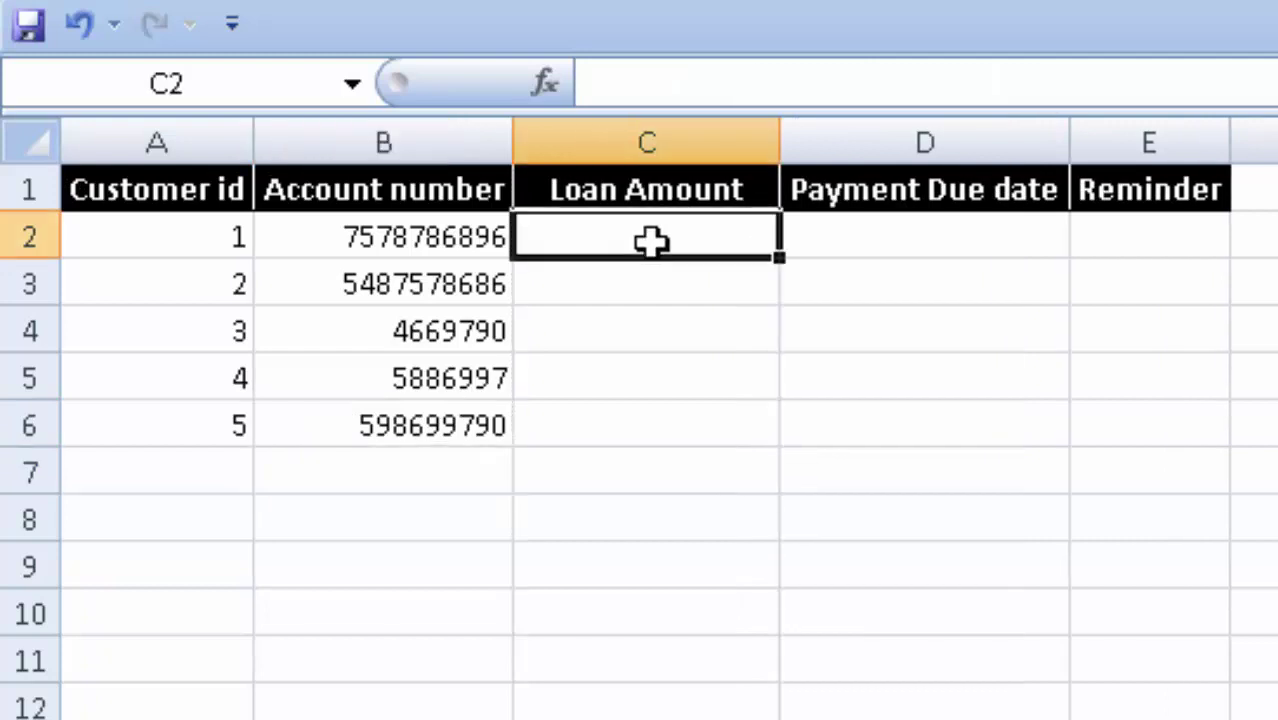
pyautogui.write('1000')
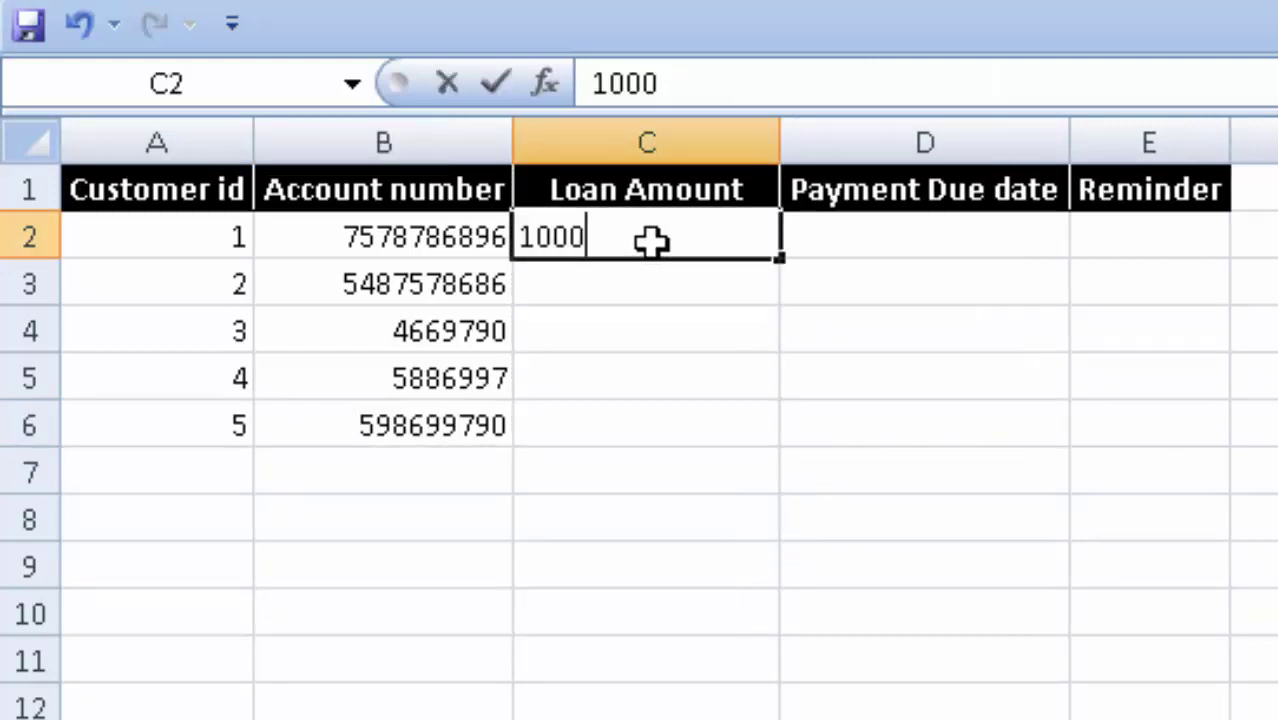
pyautogui.write('00')
pyautogui.press('Return')
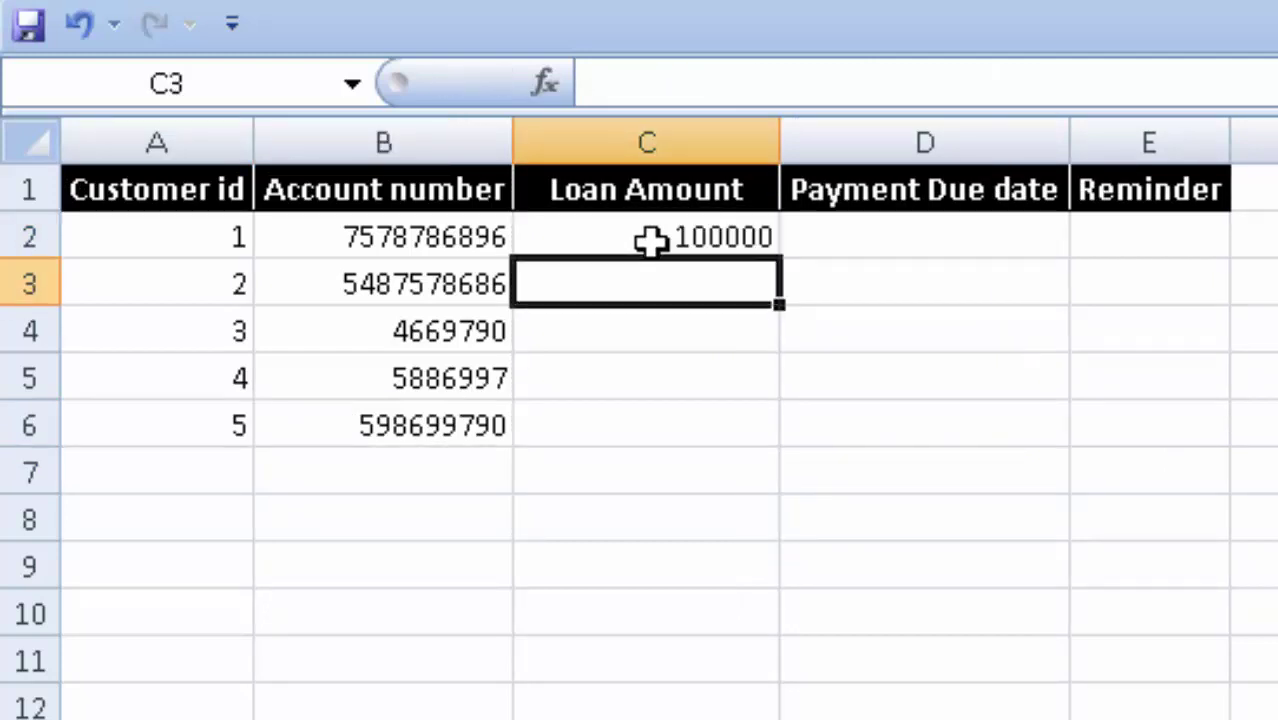
pyautogui.write('50000')
pyautogui.press('Return')
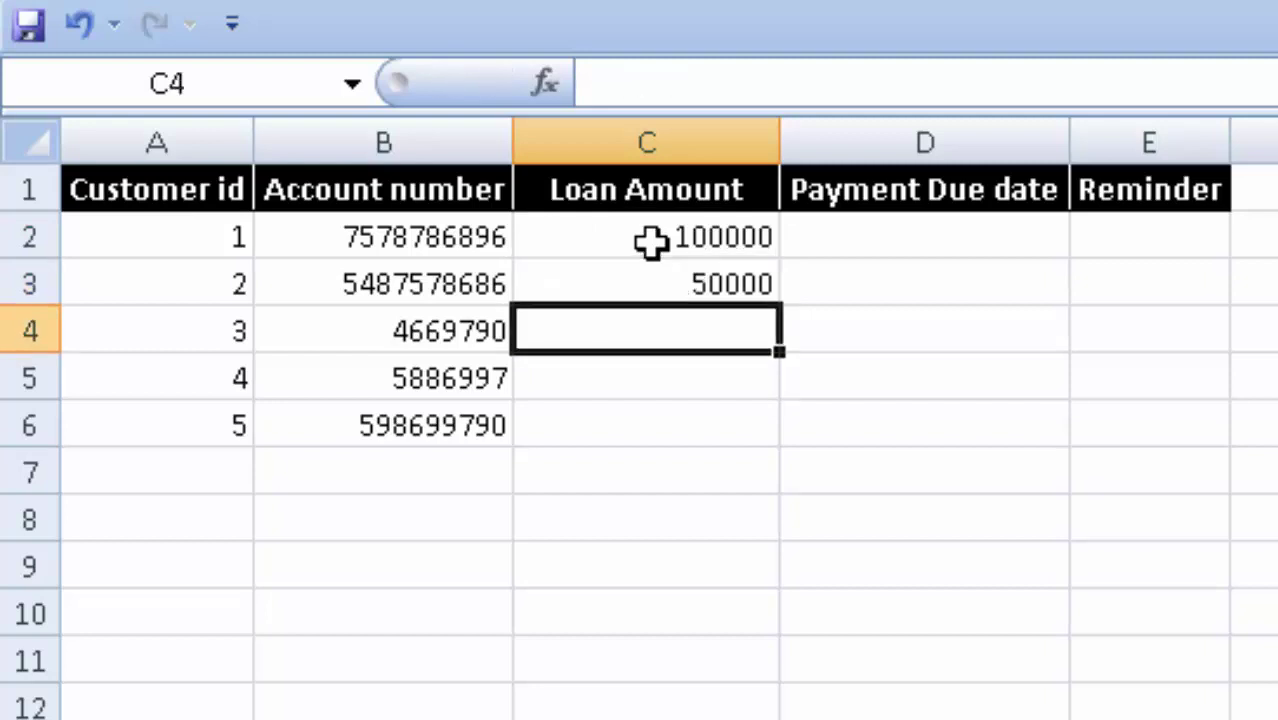
pyautogui.write('70000')
pyautogui.press('Return')
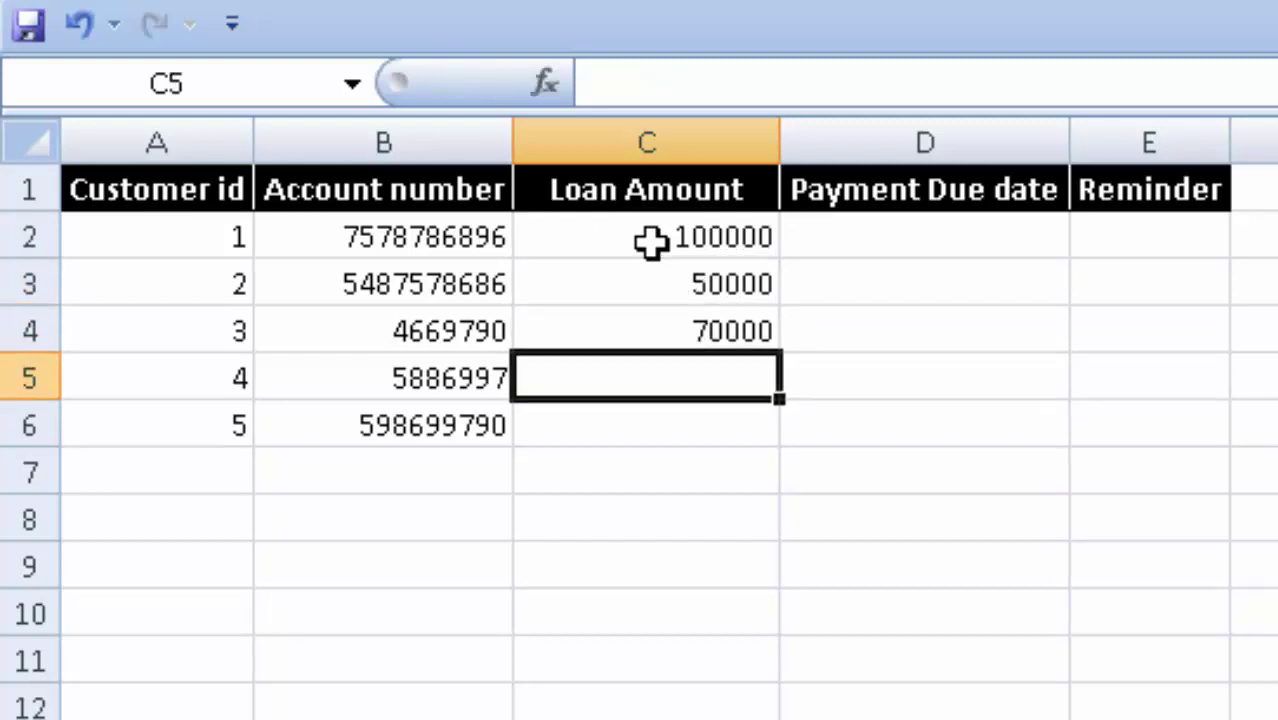
pyautogui.write('50000')
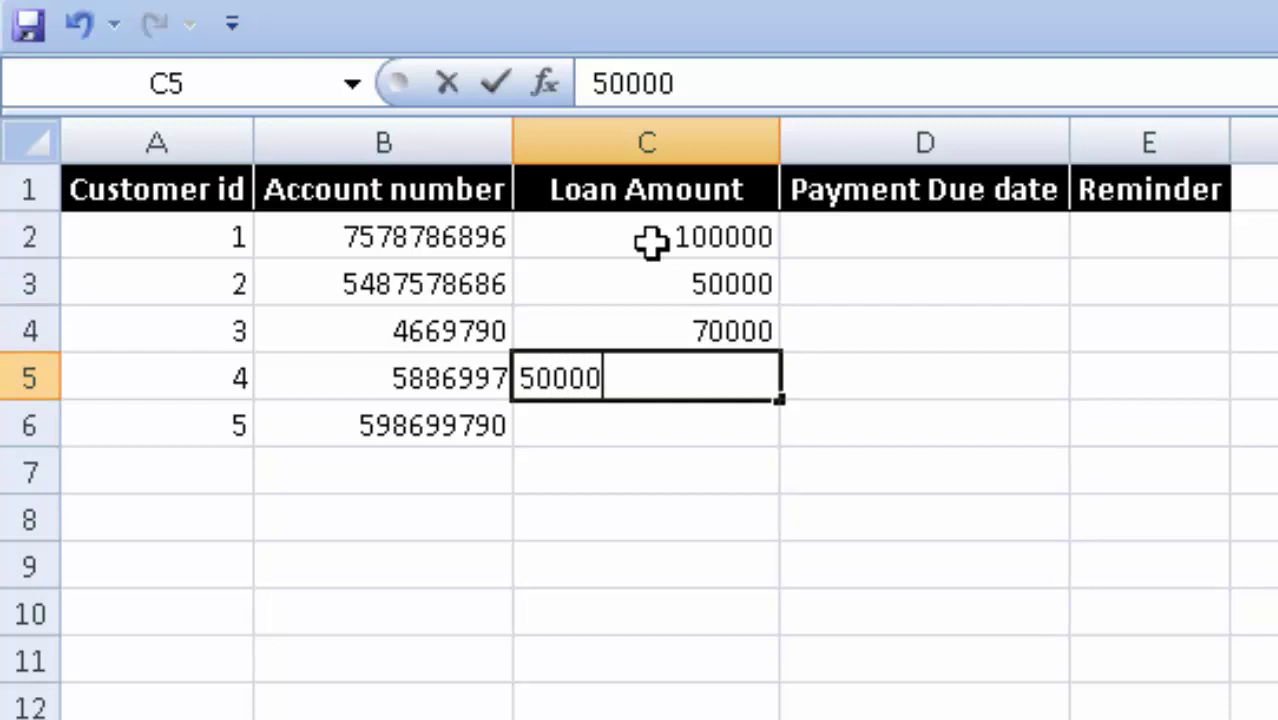
pyautogui.write('0')
pyautogui.press('Return')
pyautogui.write('3')
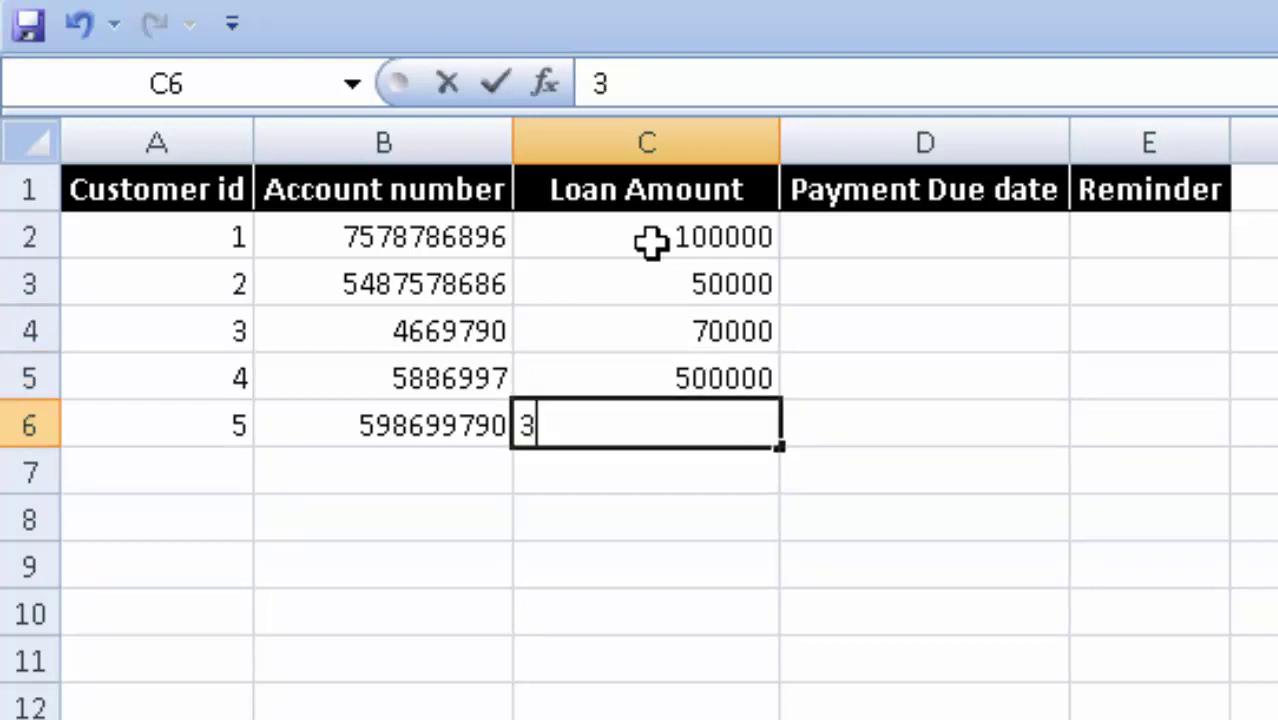
pyautogui.write('00000')
pyautogui.press('Return')
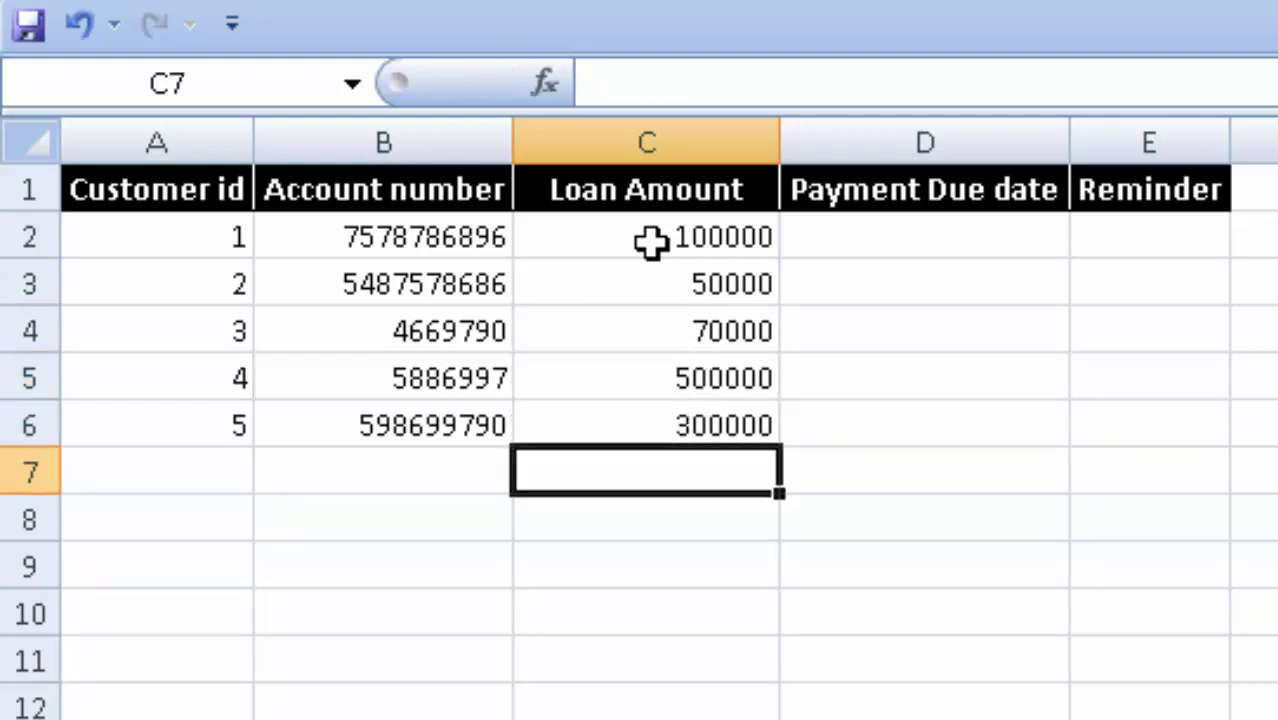
pyautogui.click(944, 226)
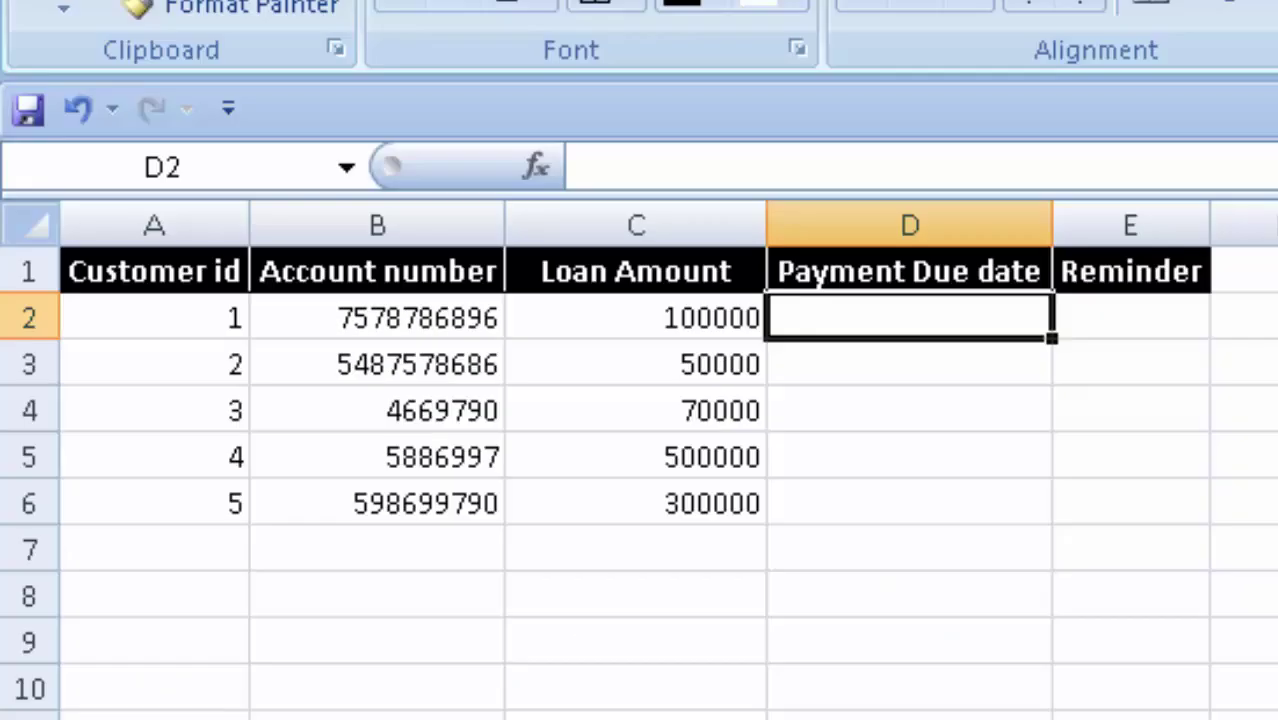
# Enter due dates 13-05-2021, 14-05-2021 and 15-05-2021 in D2:D4
pyautogui.write('13')
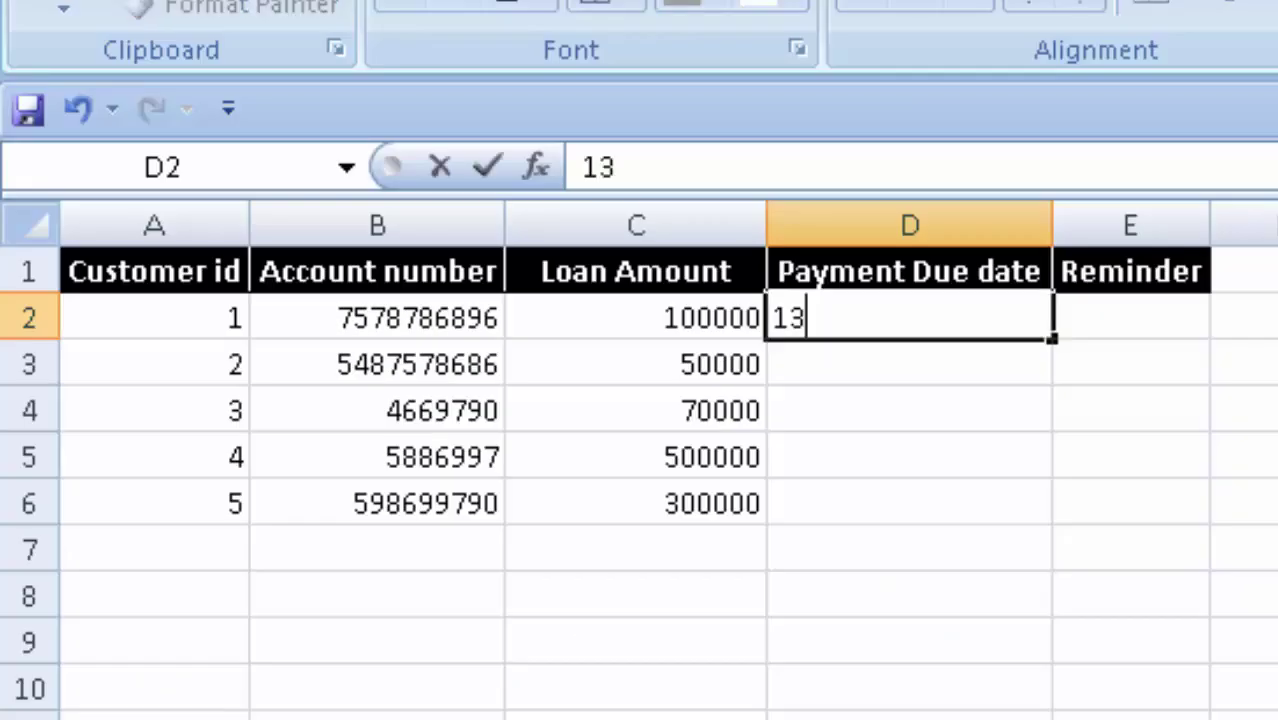
pyautogui.write('-05')
pyautogui.write('-5-')
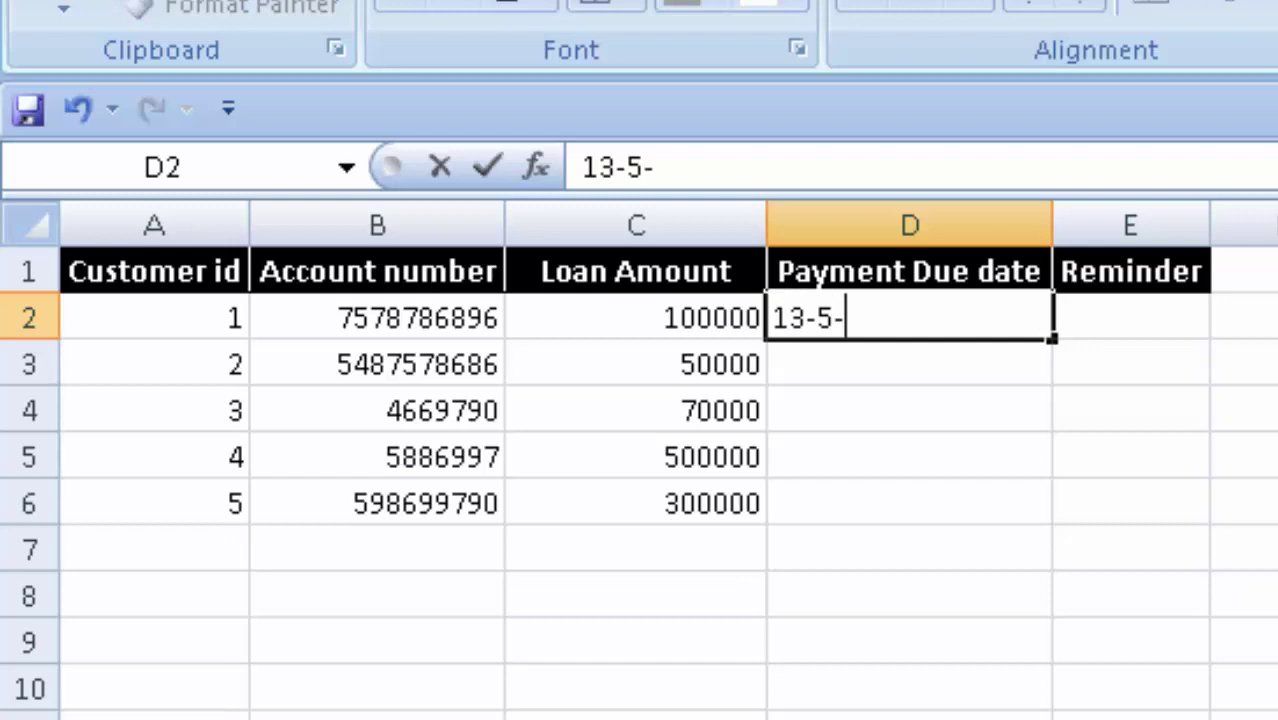
pyautogui.write('2021')
pyautogui.press('Return')
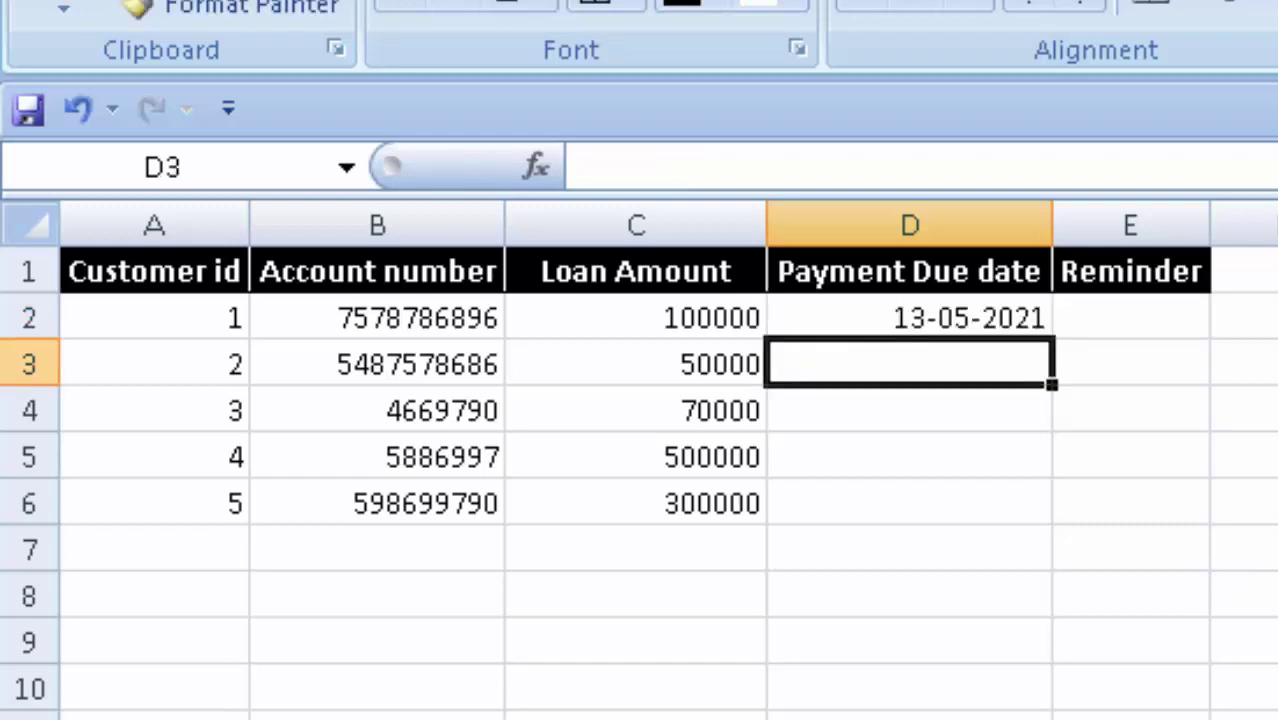
pyautogui.write('14')
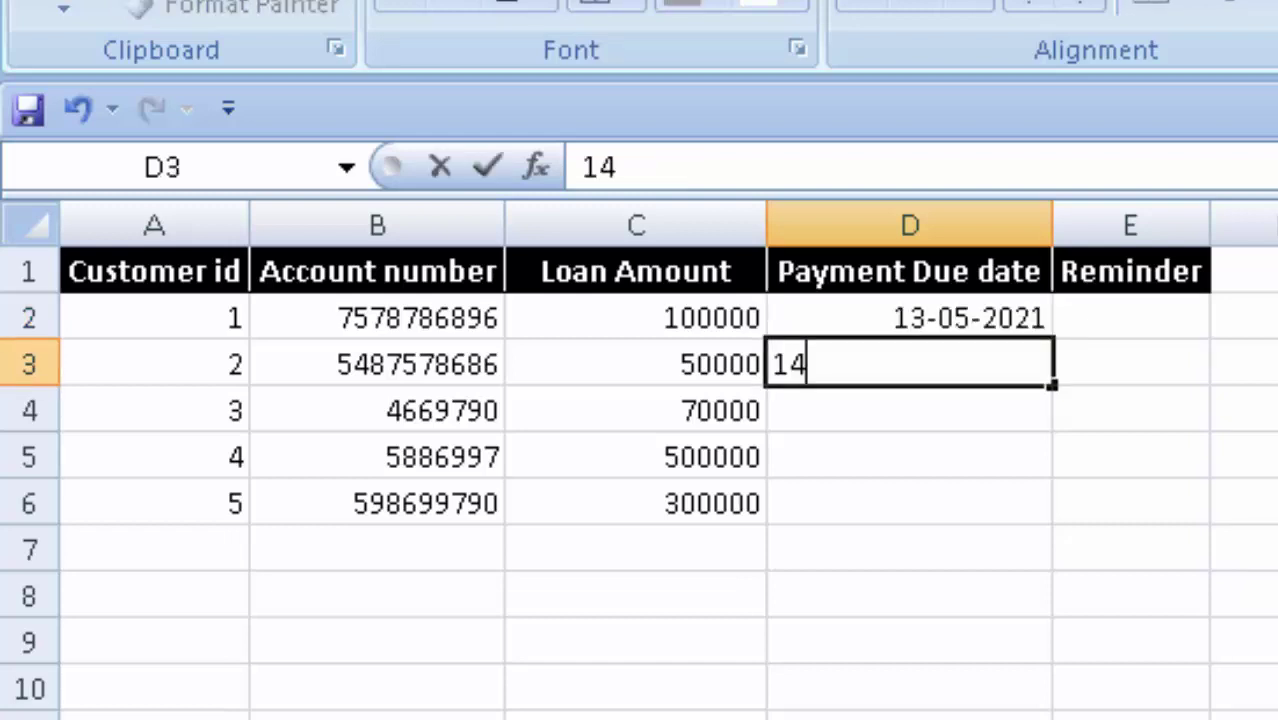
pyautogui.write('-05-202')
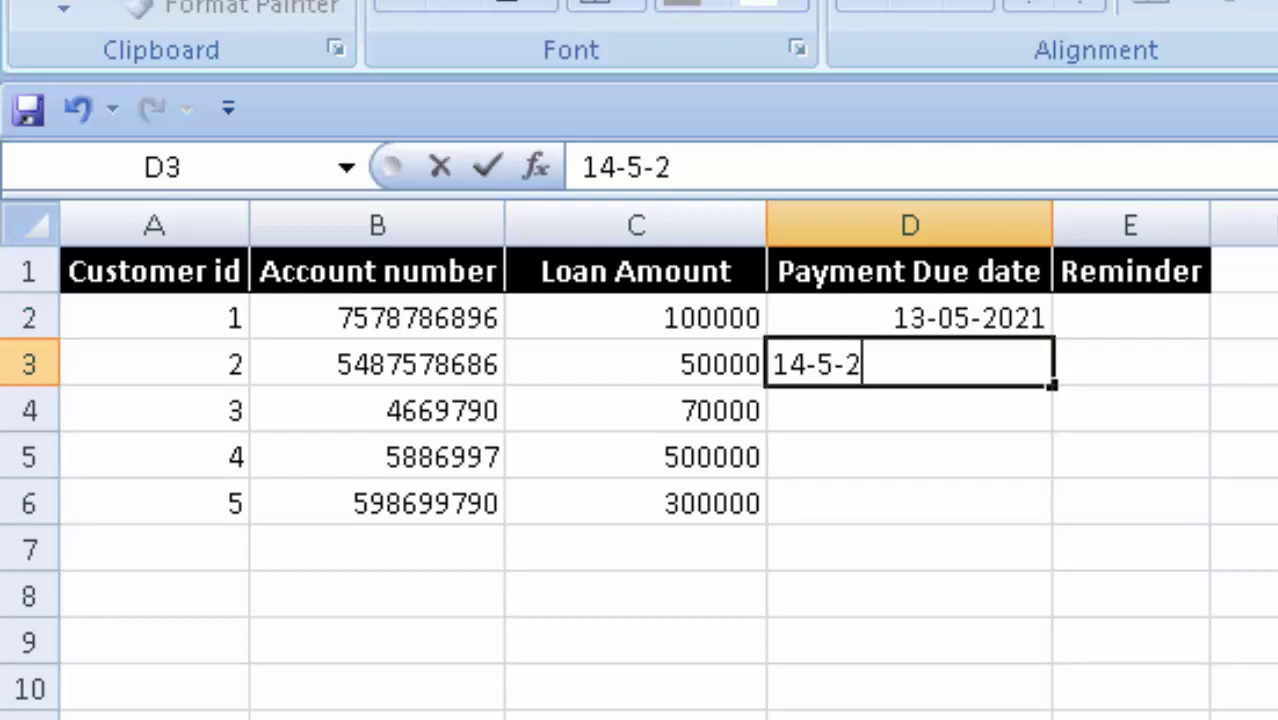
pyautogui.write('1')
pyautogui.press('Return')
pyautogui.write('1')
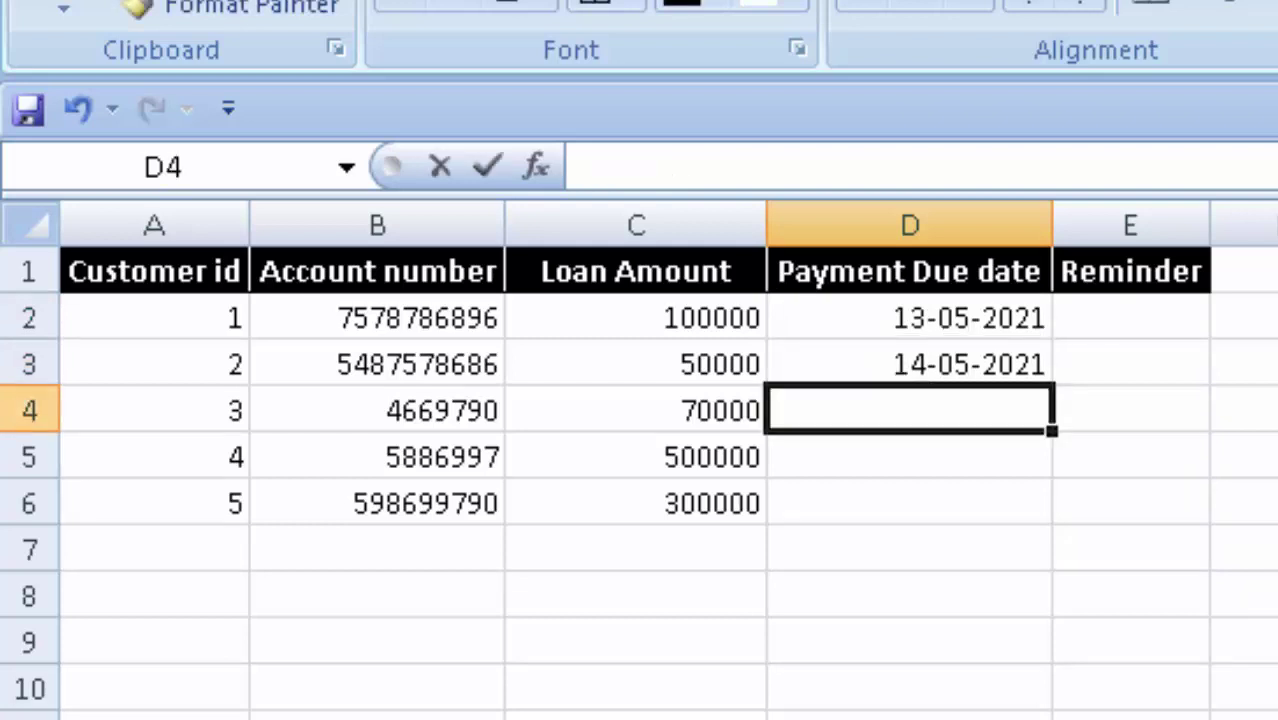
pyautogui.press('BackSpace')
pyautogui.write('1')
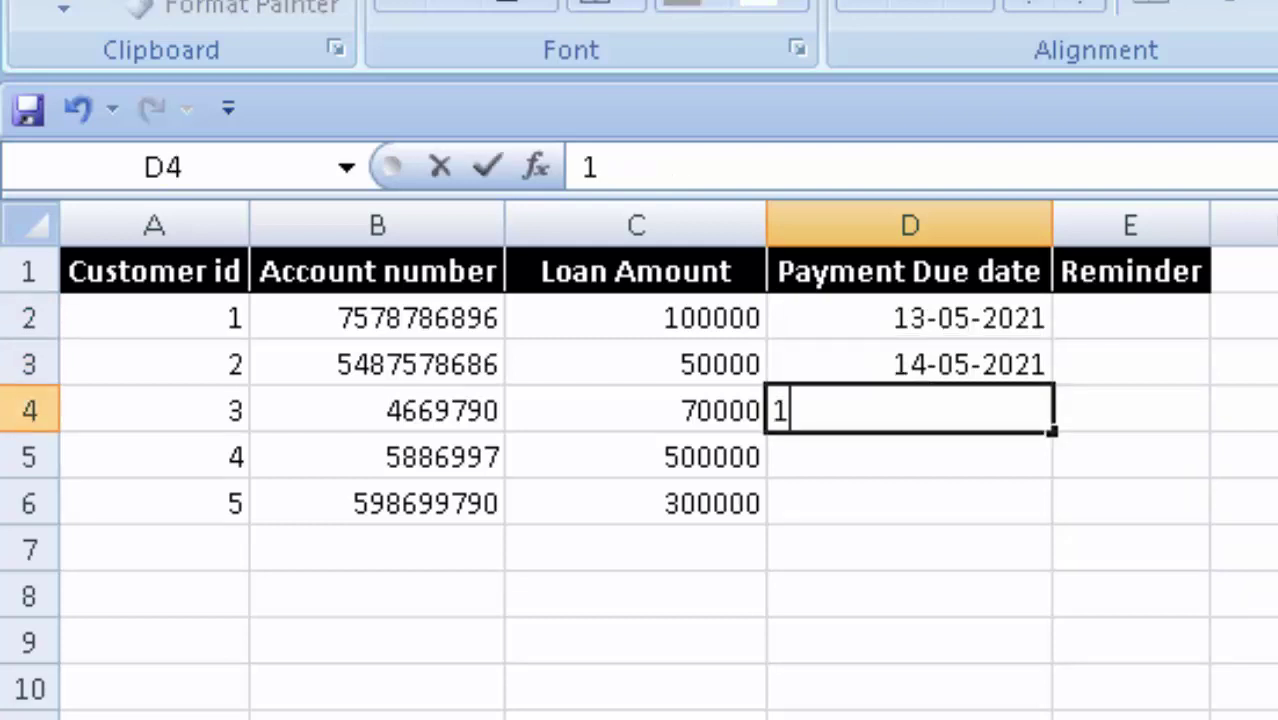
pyautogui.write('5-52')
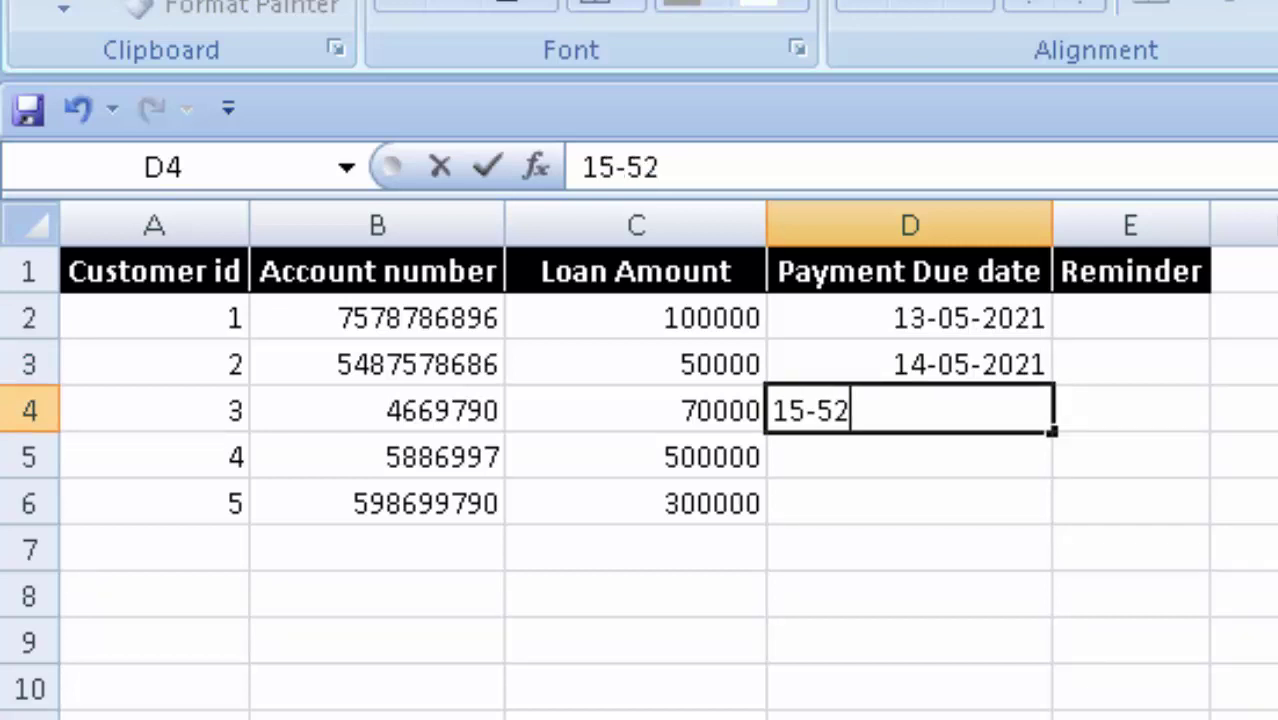
pyautogui.write('1')
pyautogui.press('BackSpace')
pyautogui.press('BackSpace')
pyautogui.write('-')
pyautogui.write('2021')
pyautogui.press('Return')
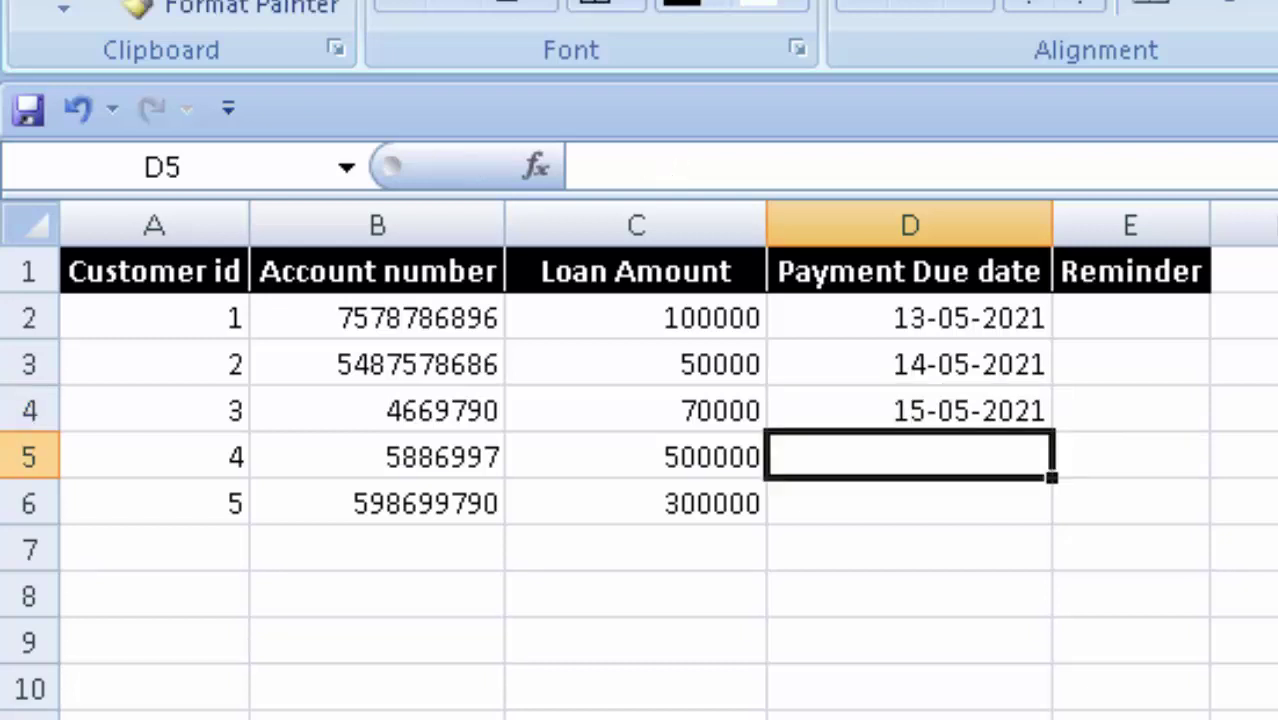
# Enter due dates 11-05-2021 and 10-05-2021 in D5:D6, then widen the Reminder column
pyautogui.write('11')
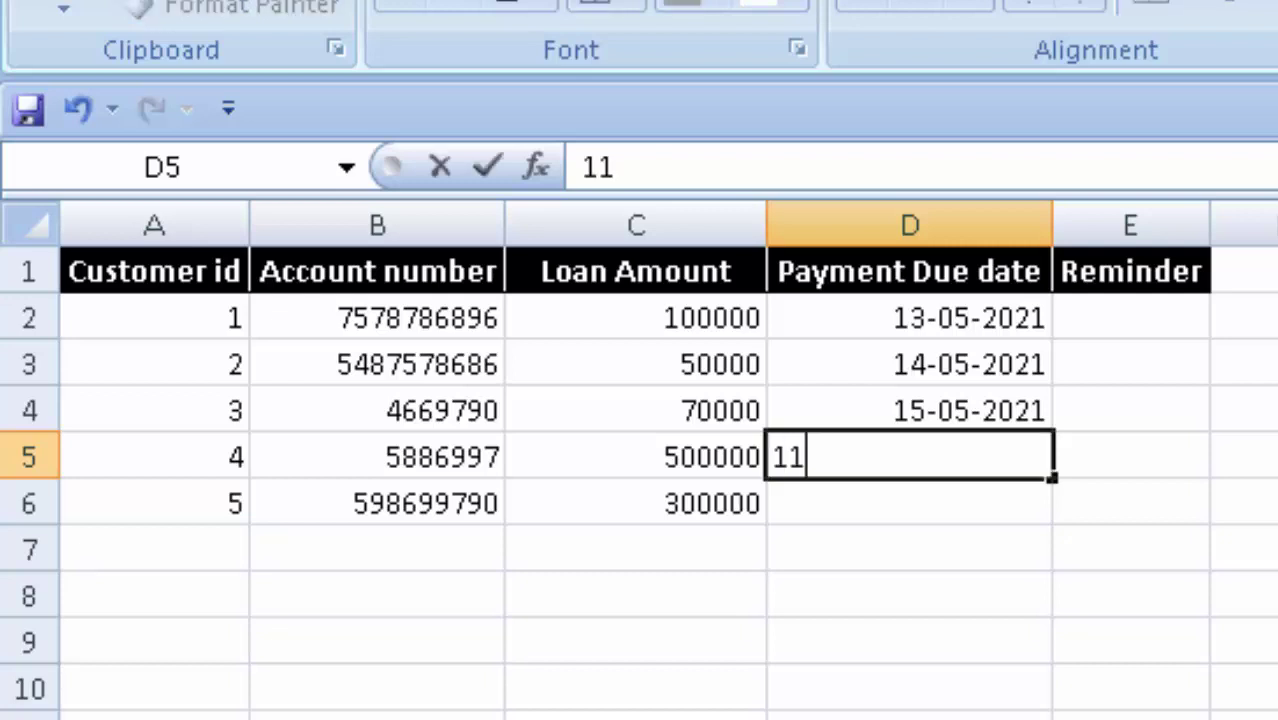
pyautogui.write('-5')
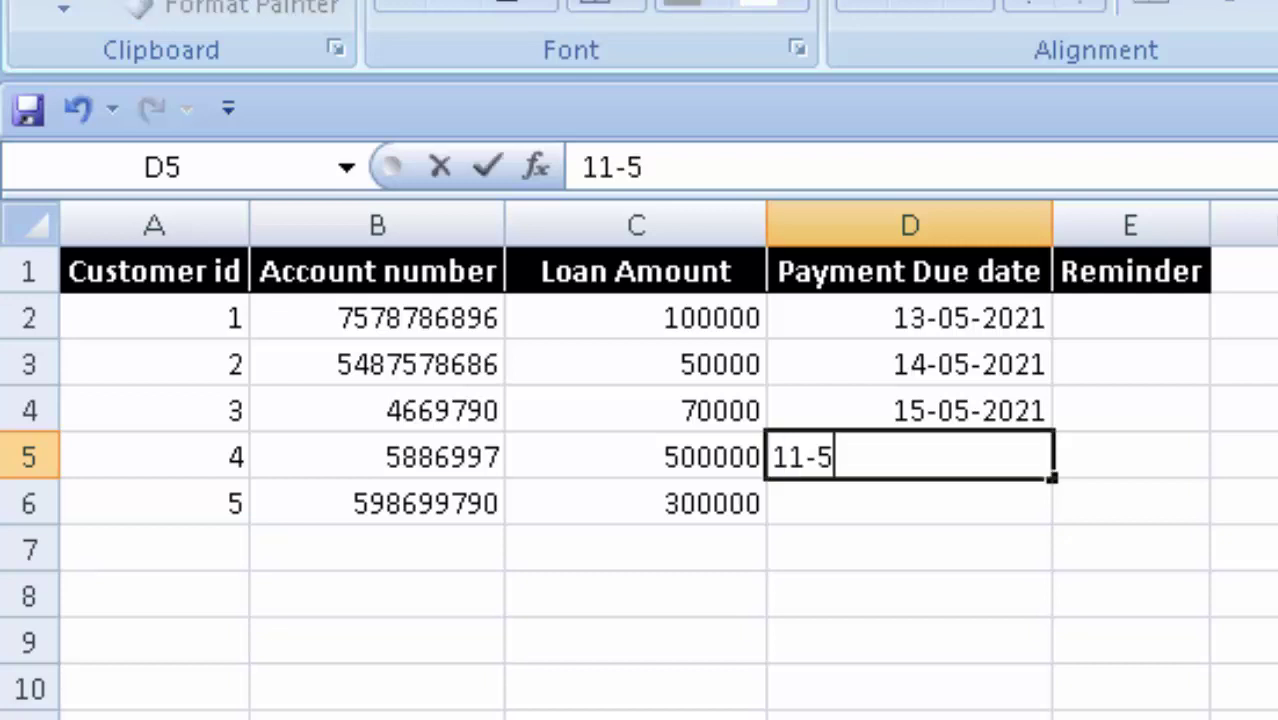
pyautogui.write('-21')
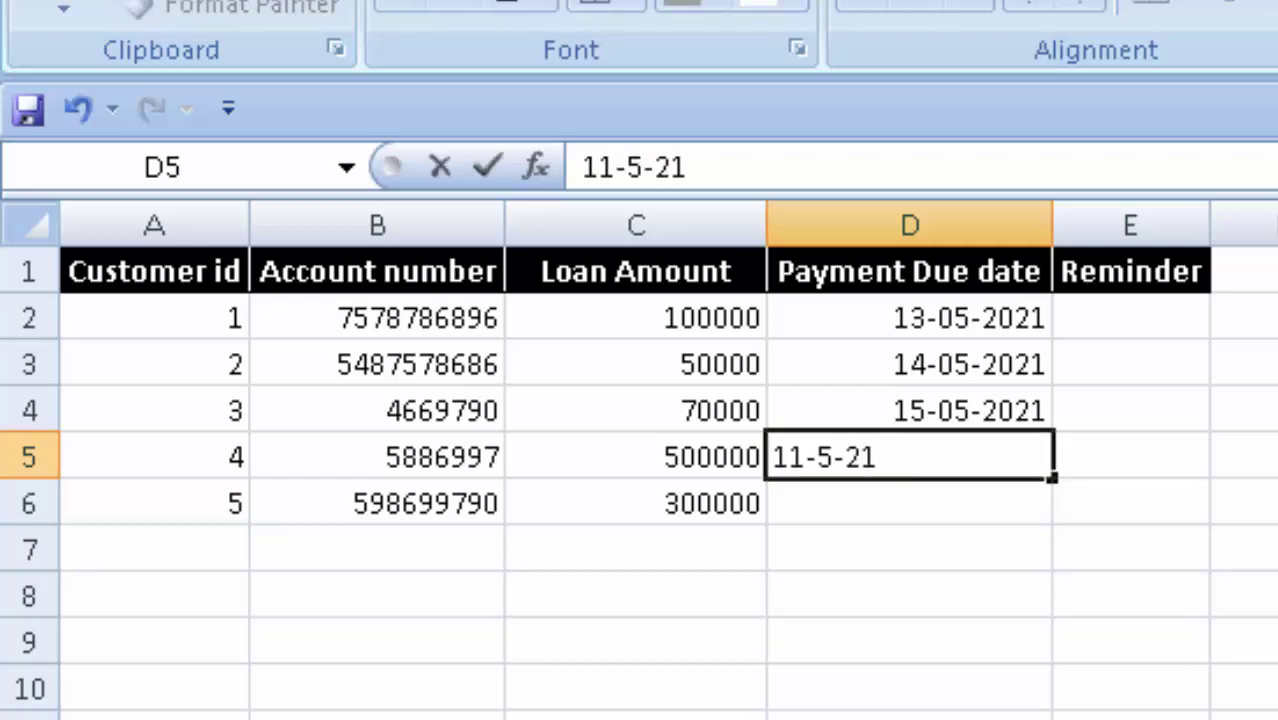
pyautogui.press('Return')
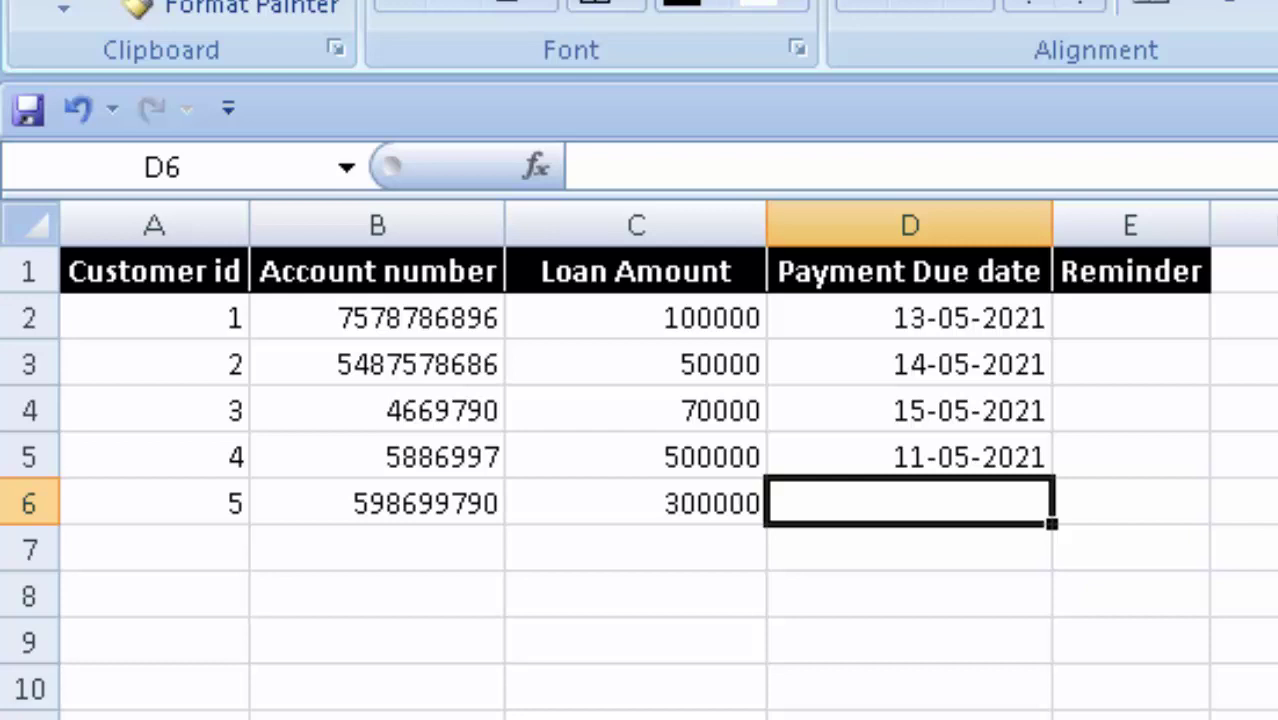
pyautogui.write('10')
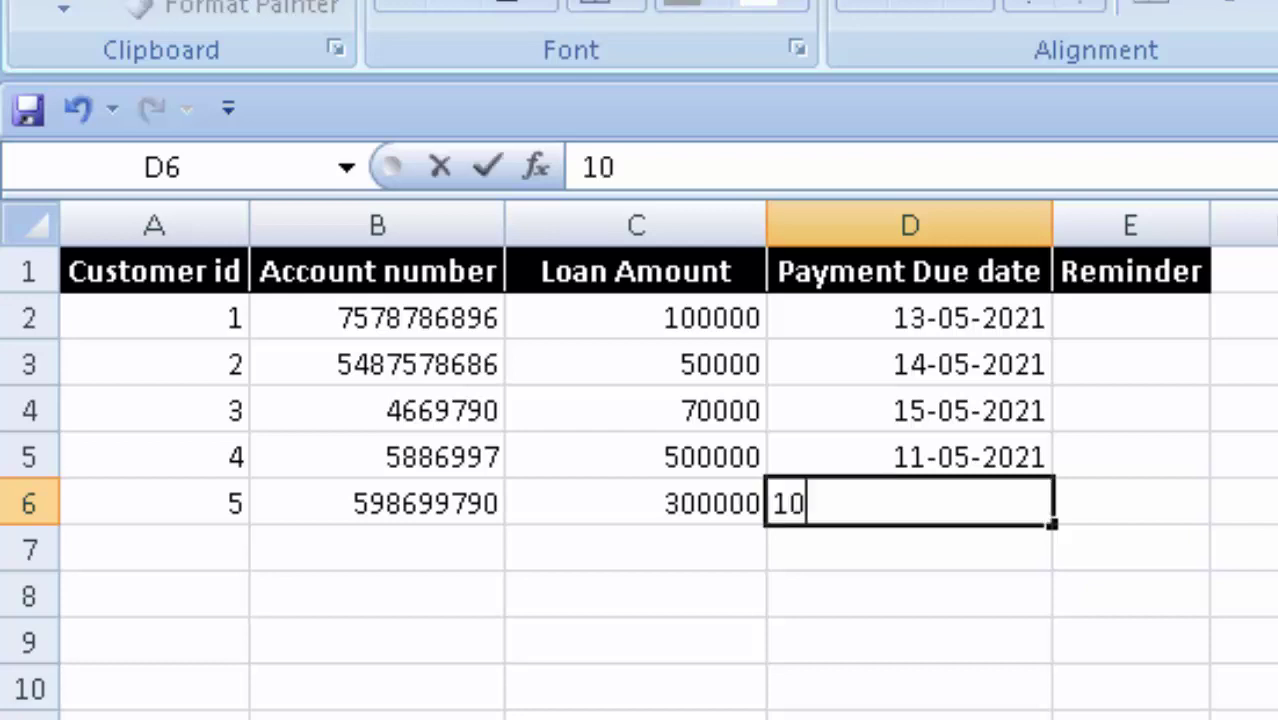
pyautogui.write('-5-')
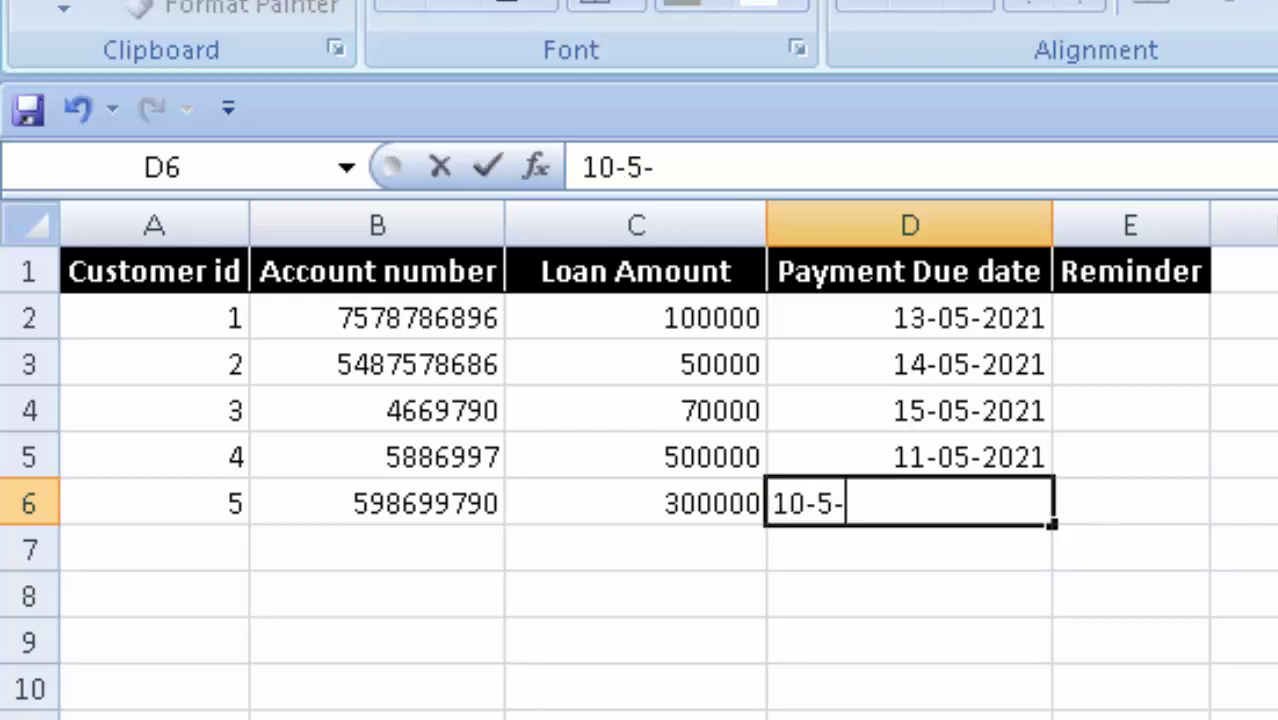
pyautogui.write('21')
pyautogui.press('Return')
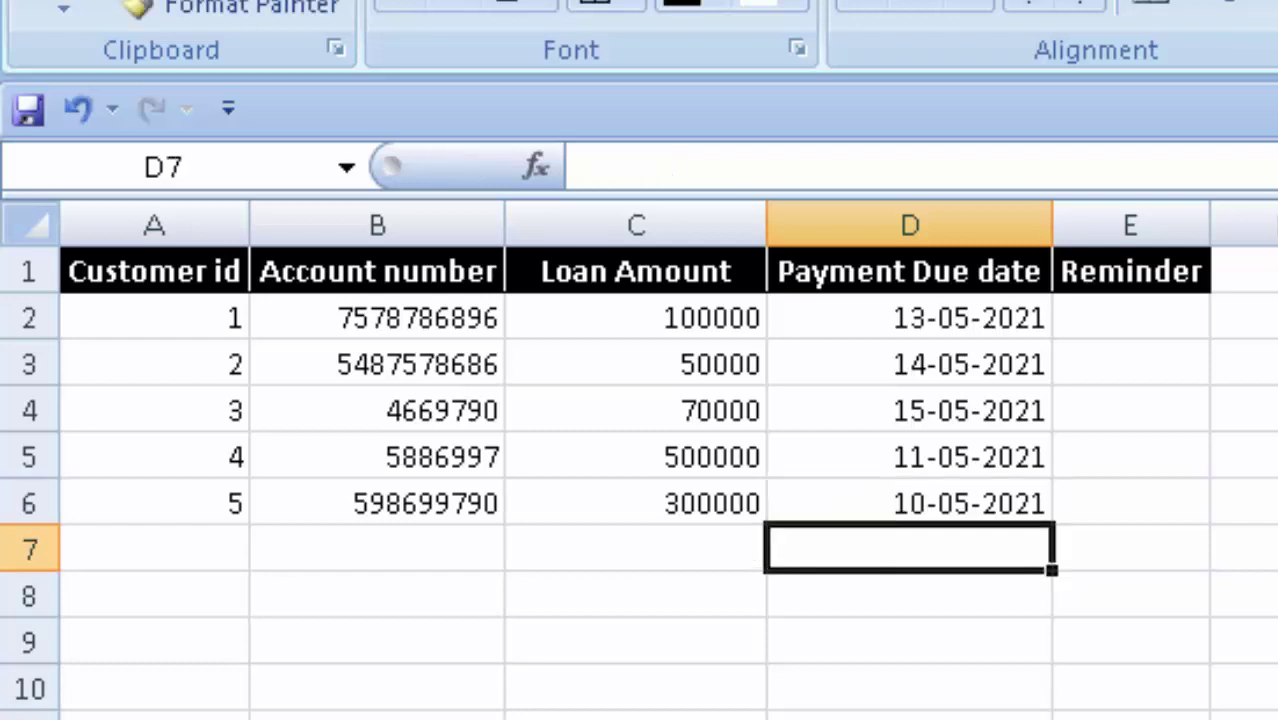
pyautogui.moveTo(1212, 230); pyautogui.dragTo(1276, 280)
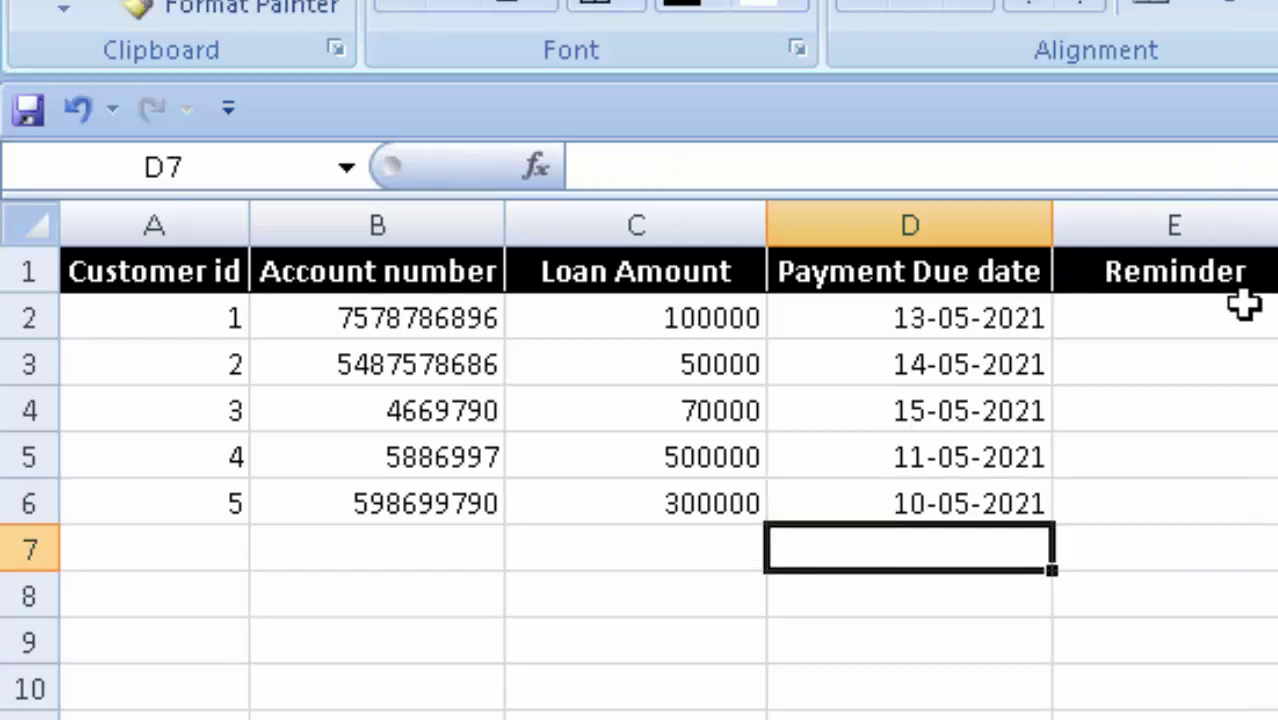
pyautogui.click(1167, 318)
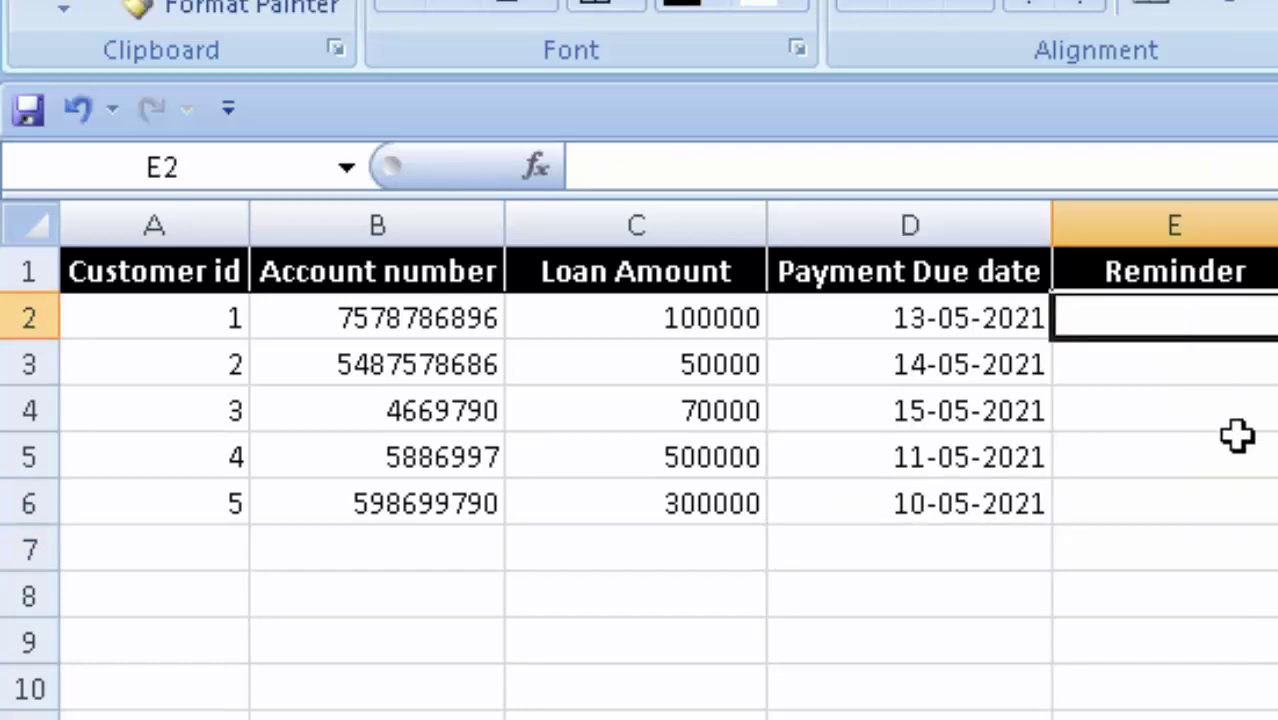
# In E2, begin the formula =IF(AND(D2>=today()-2, testing the due date against today
pyautogui.write('=if')
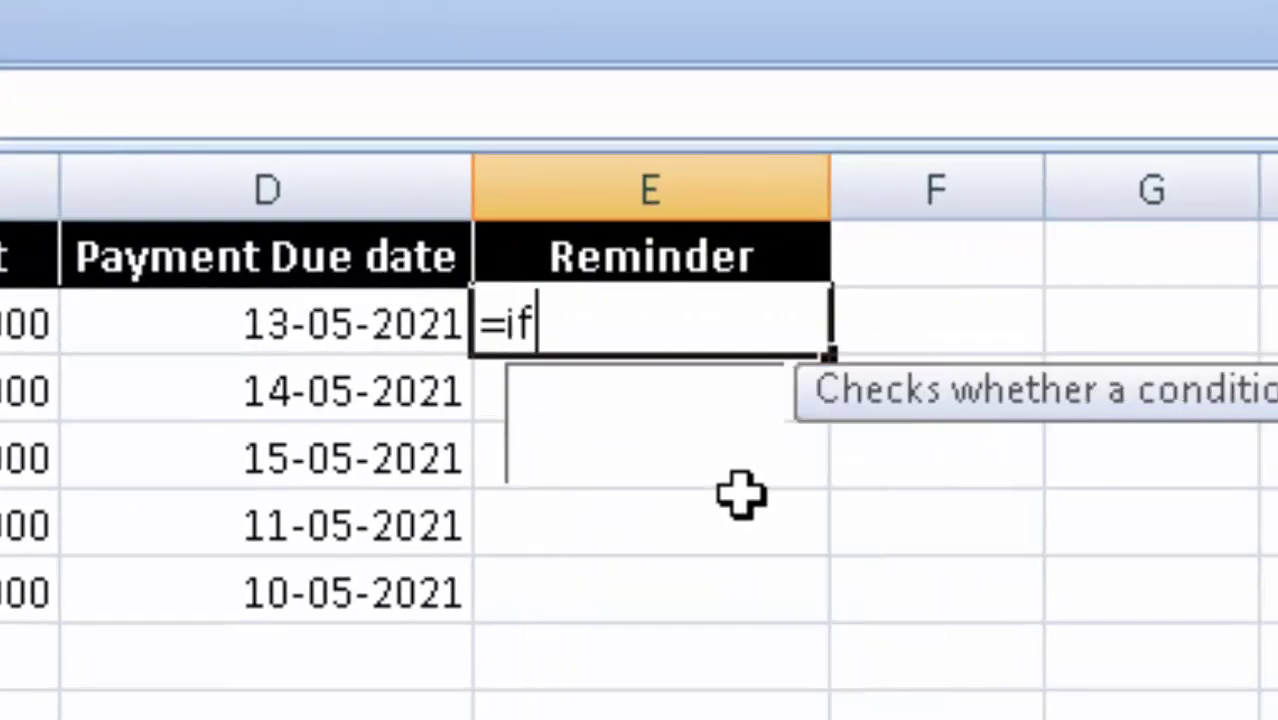
pyautogui.press('Tab')
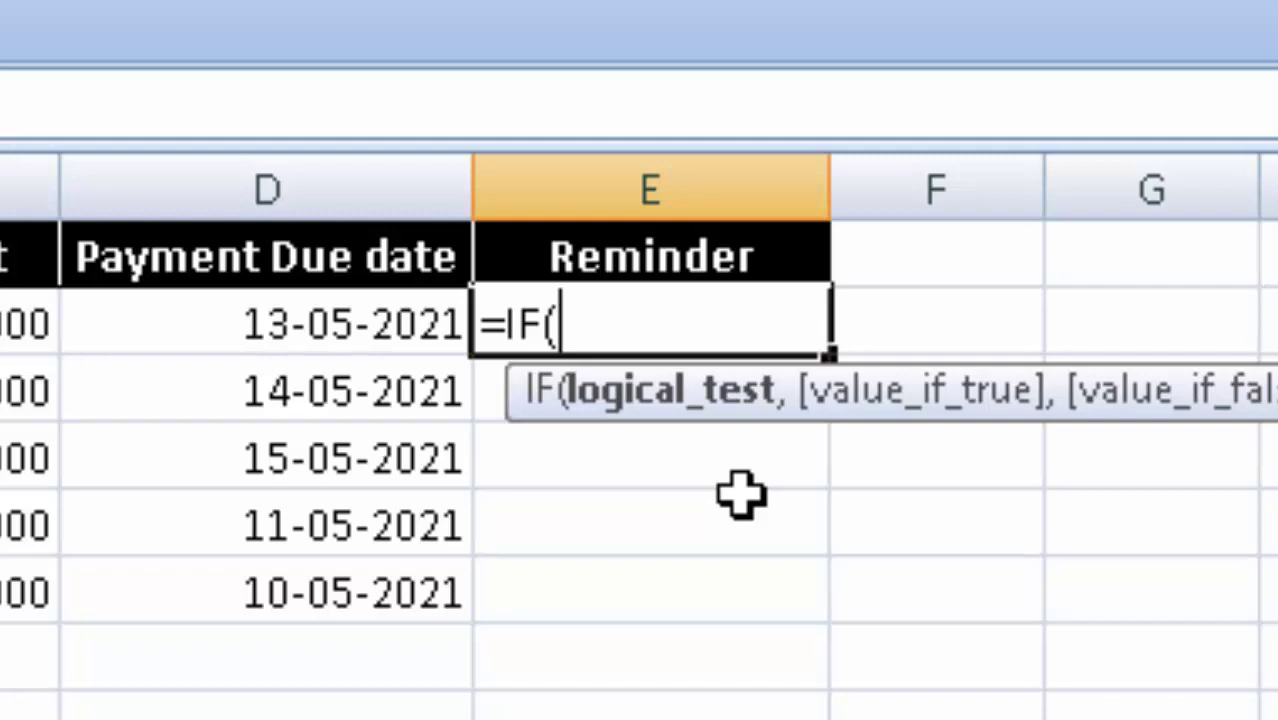
pyautogui.write('a')
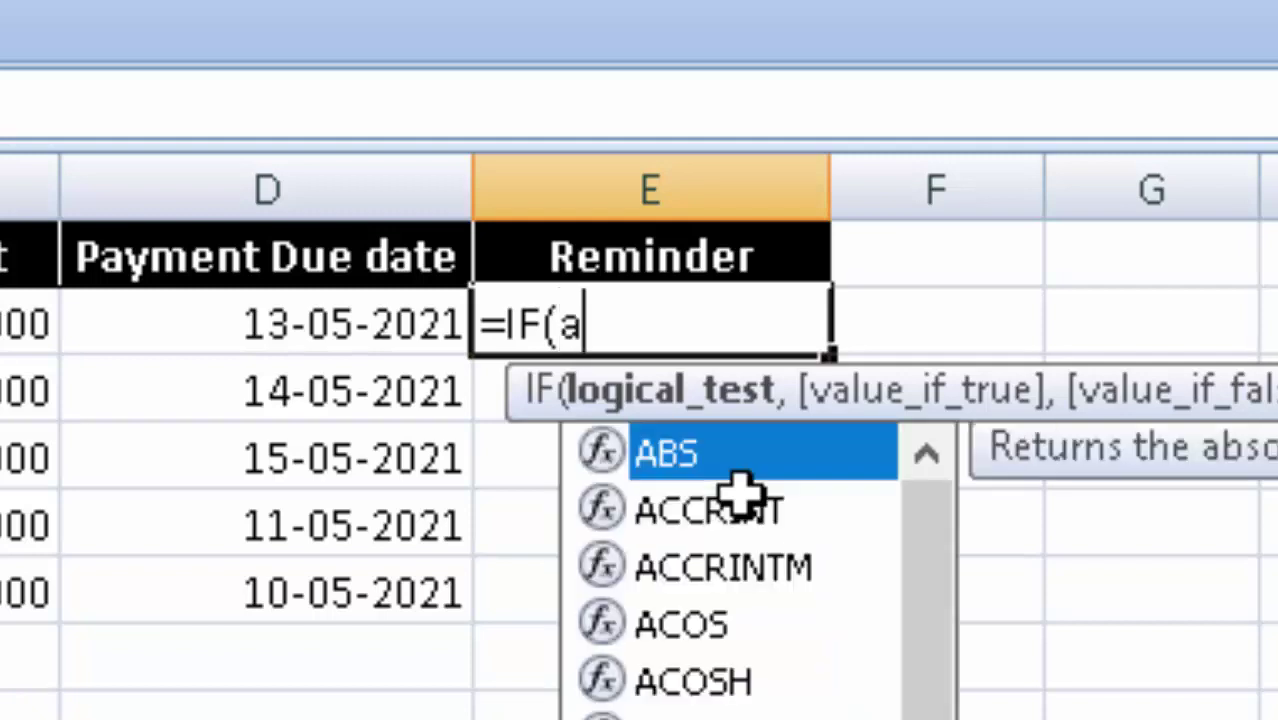
pyautogui.write('nd')
pyautogui.press('Tab')
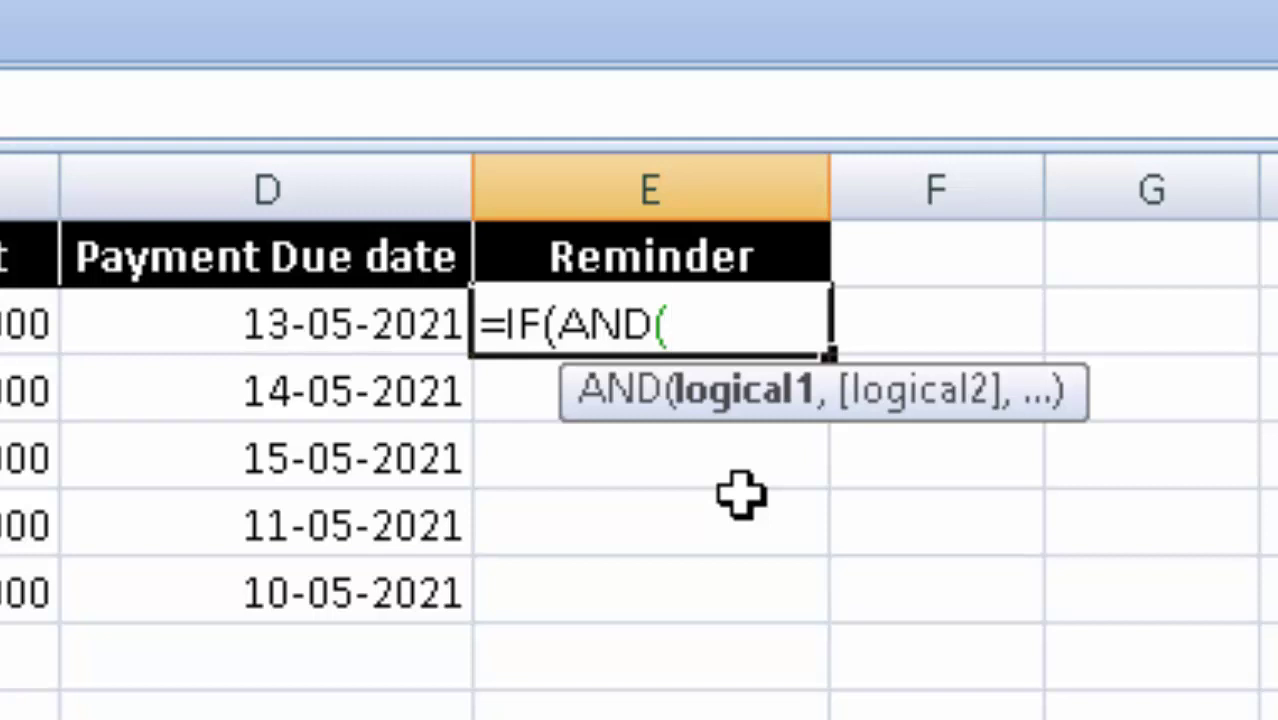
pyautogui.click(277, 336)
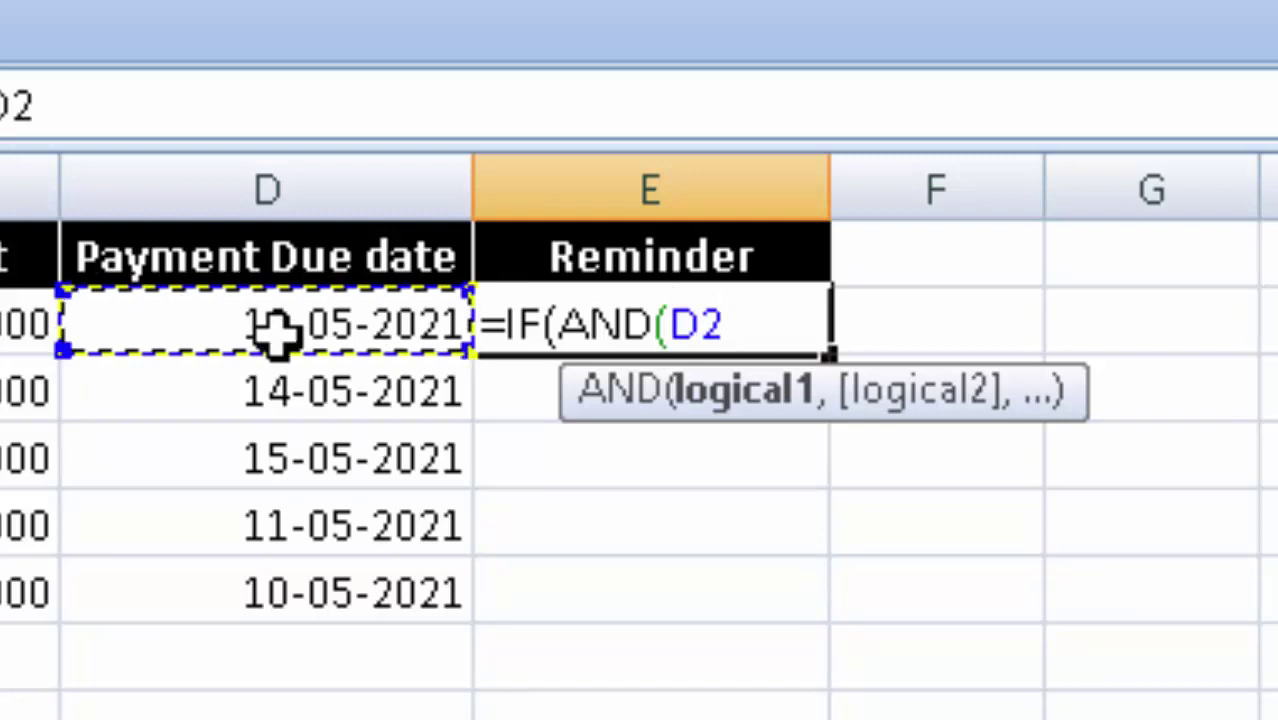
pyautogui.write('>')
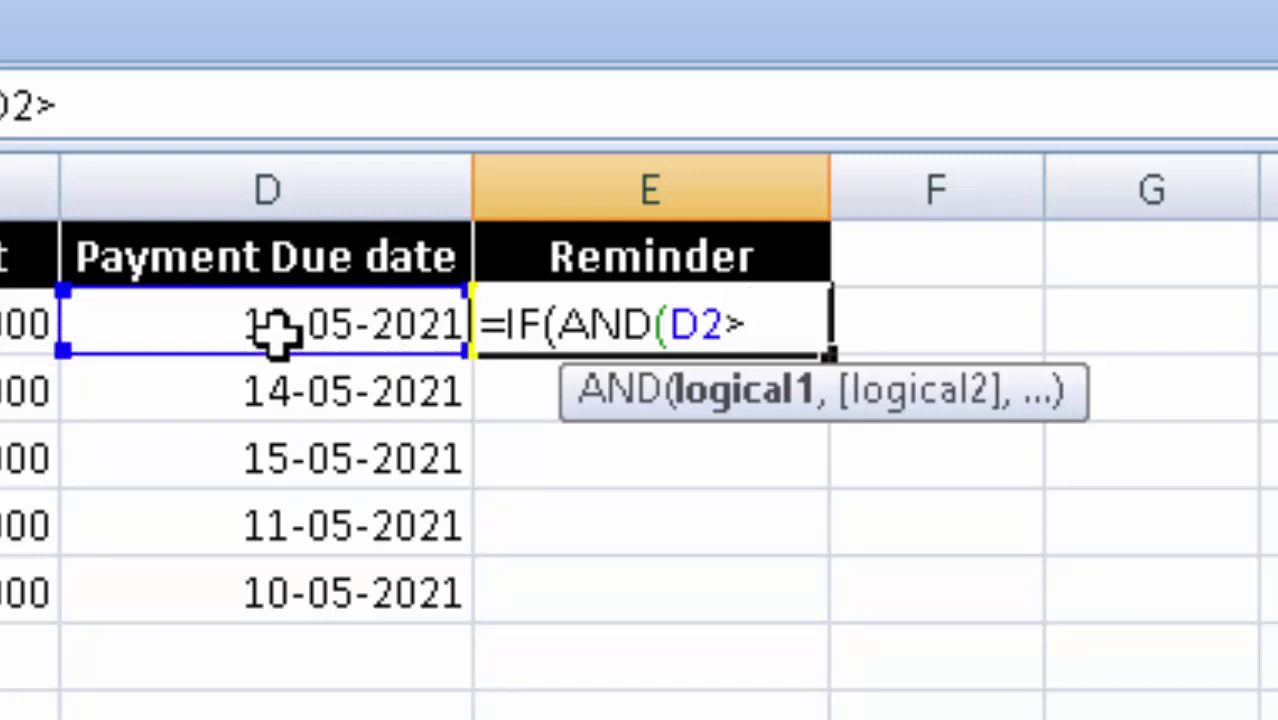
pyautogui.write('=')
pyautogui.write('tod')
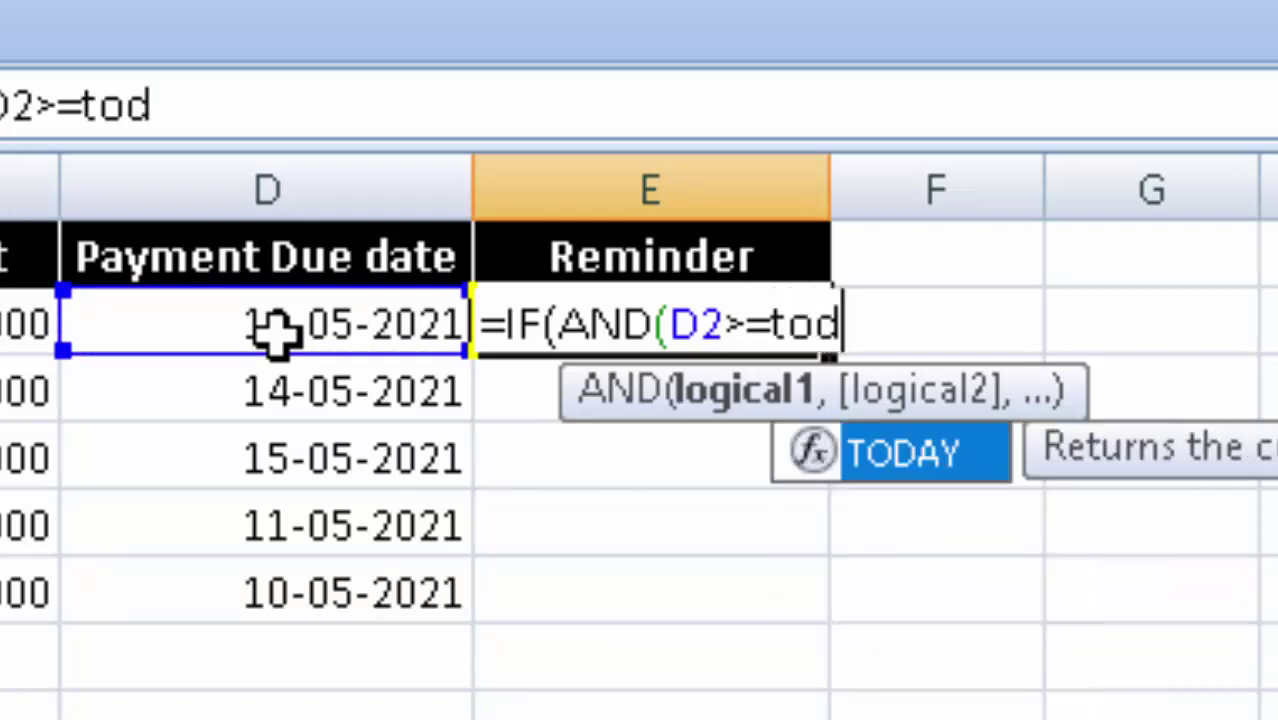
pyautogui.write('ay()-')
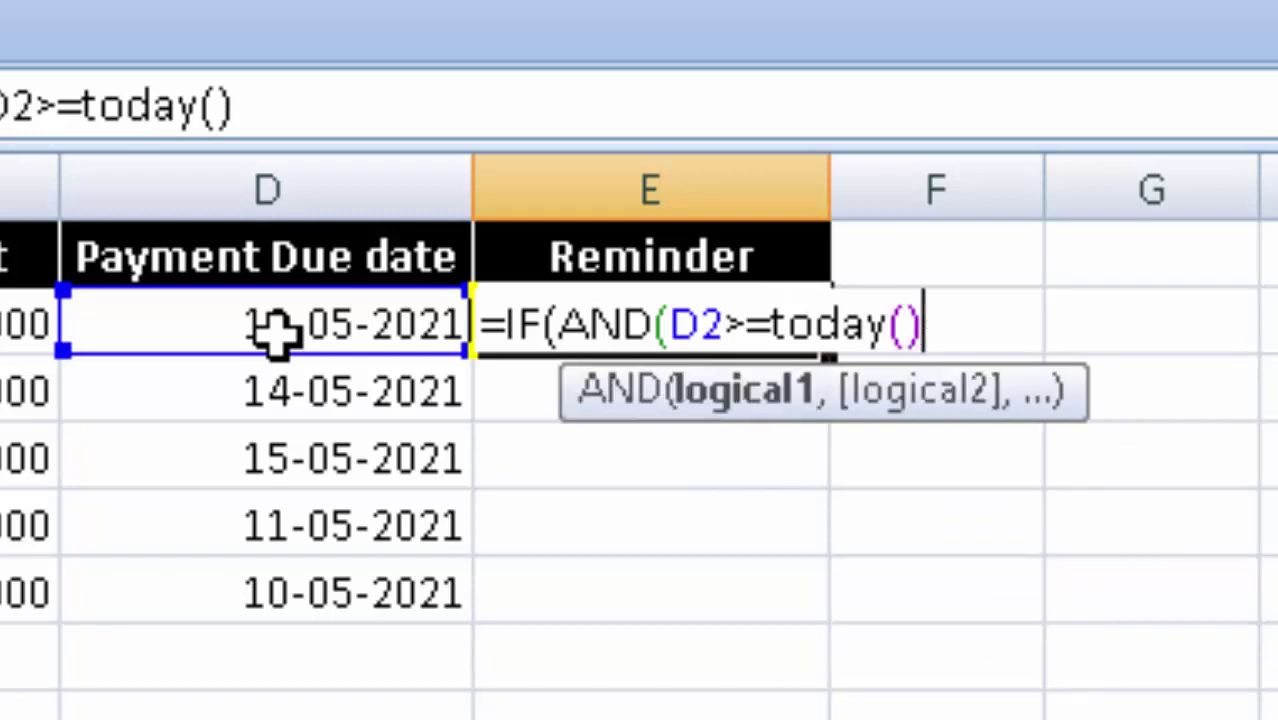
pyautogui.write('2')
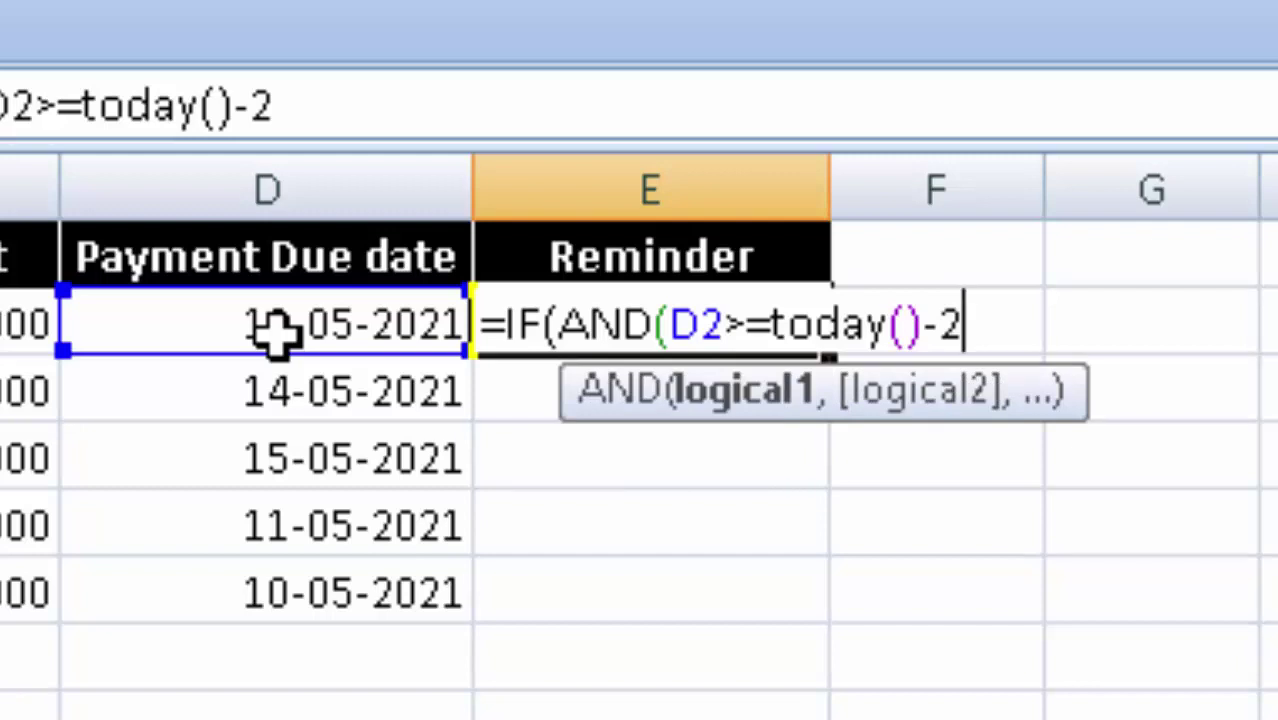
pyautogui.write(',')
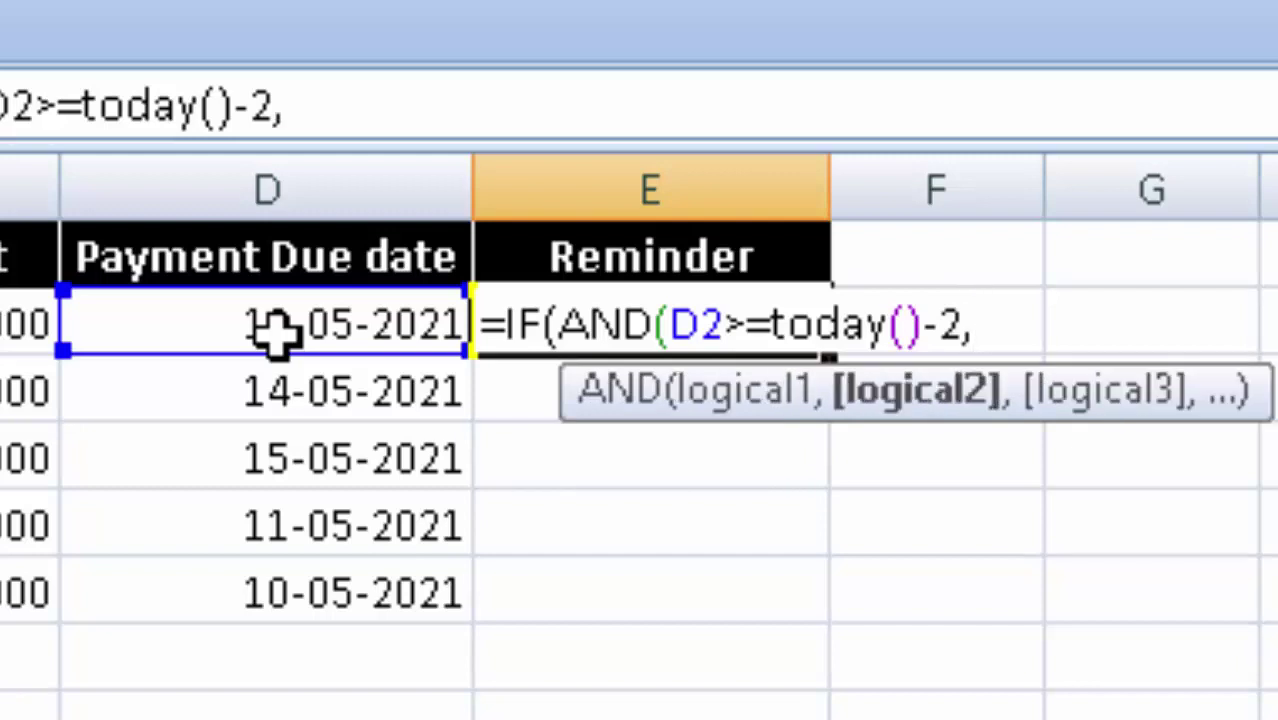
# Add the second condition D2<=TODAY()+2 and close the AND
pyautogui.click(278, 335)
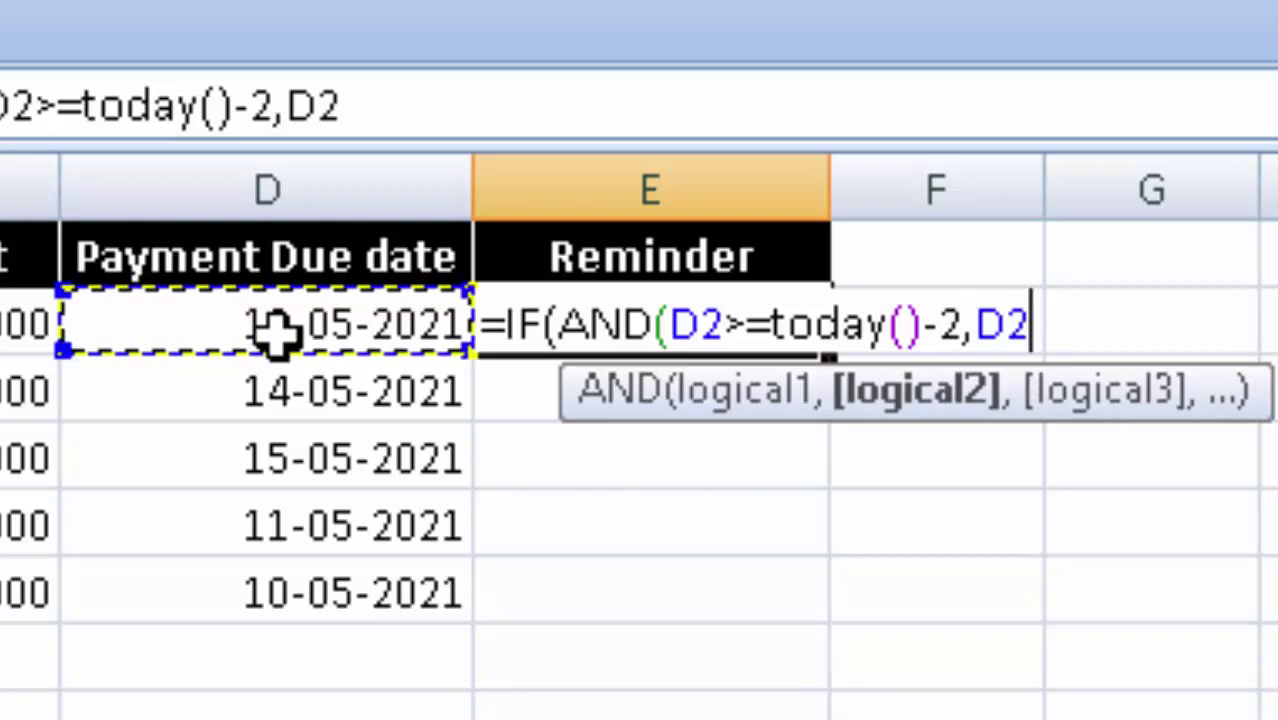
pyautogui.write('<')
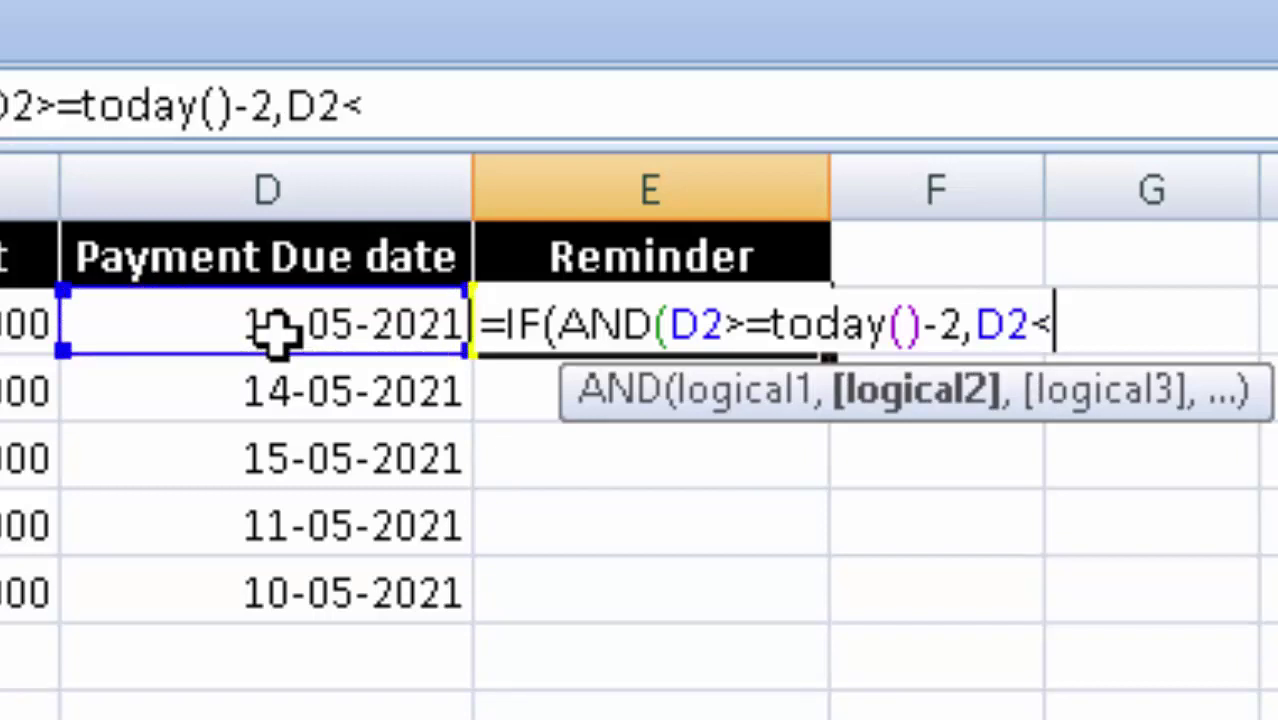
pyautogui.write('=t')
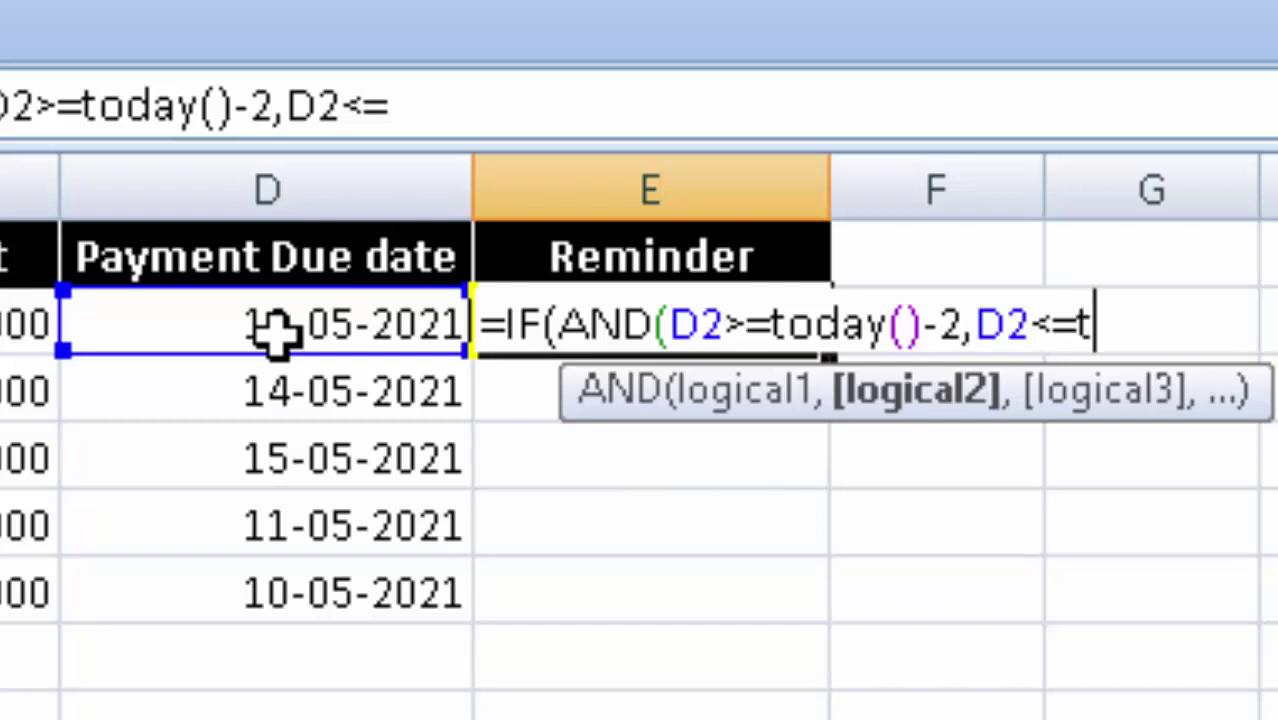
pyautogui.write('od')
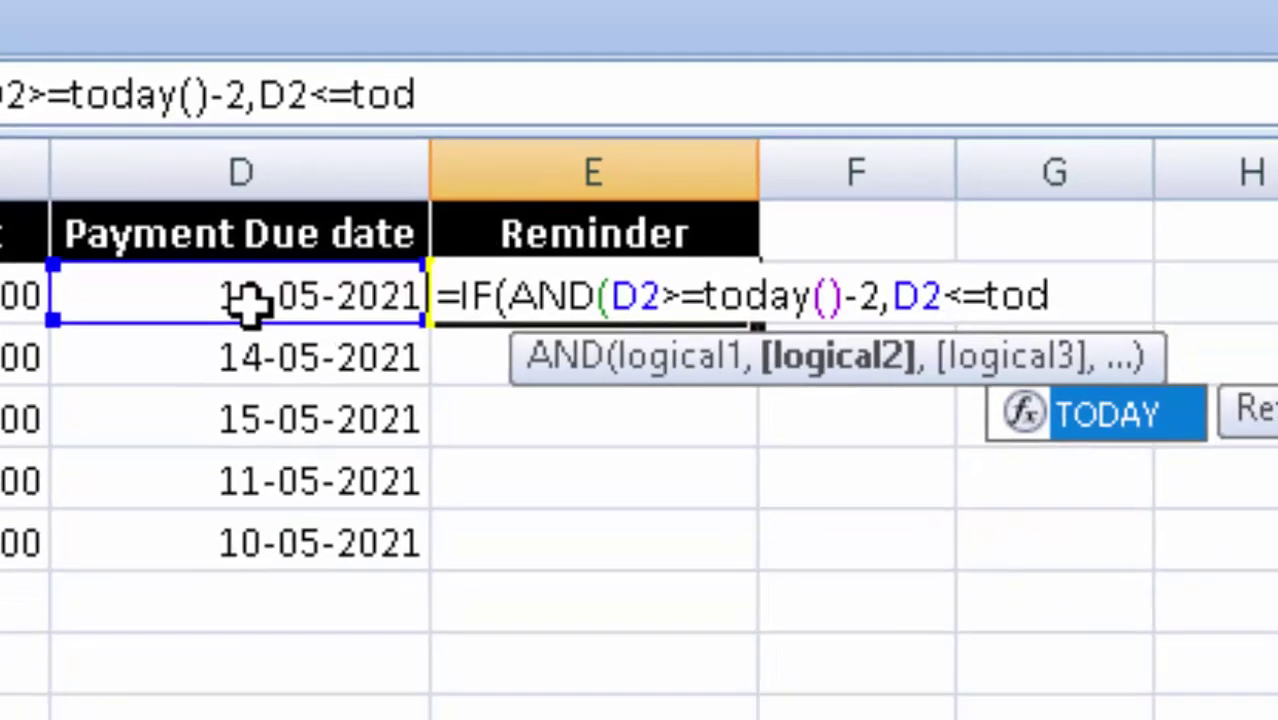
pyautogui.press('Tab')
pyautogui.write(')')
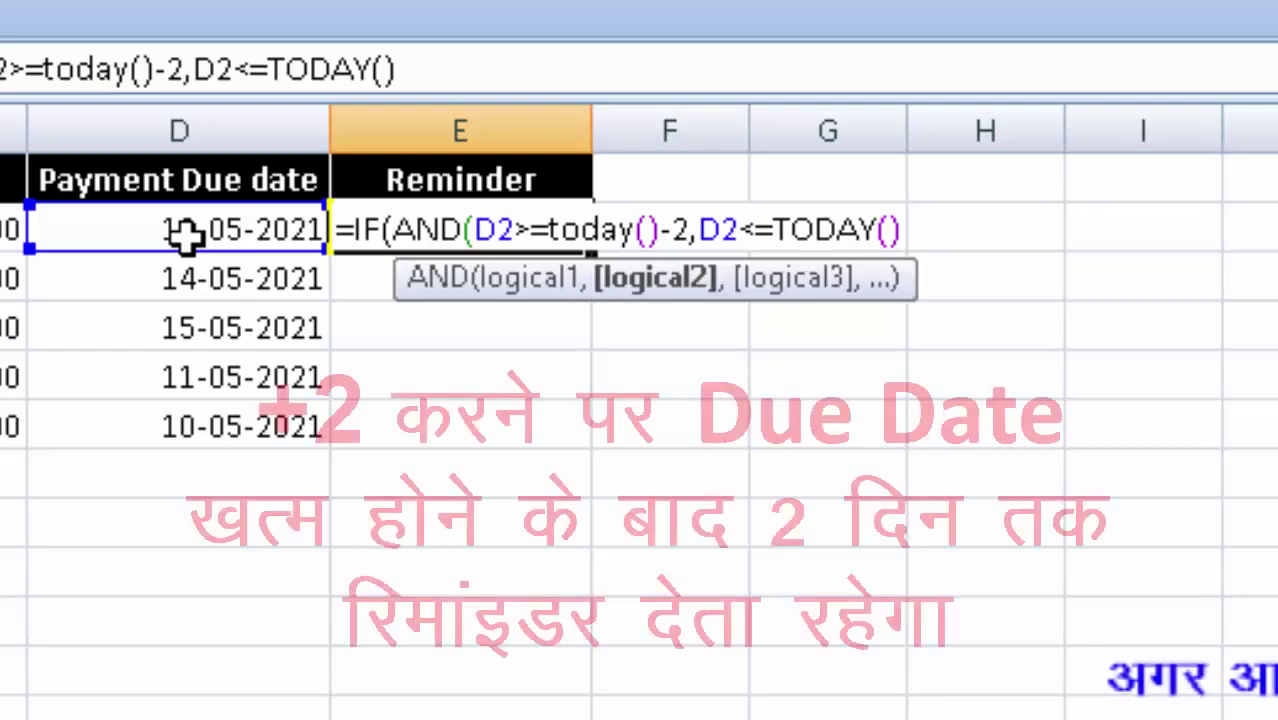
pyautogui.write('+2')
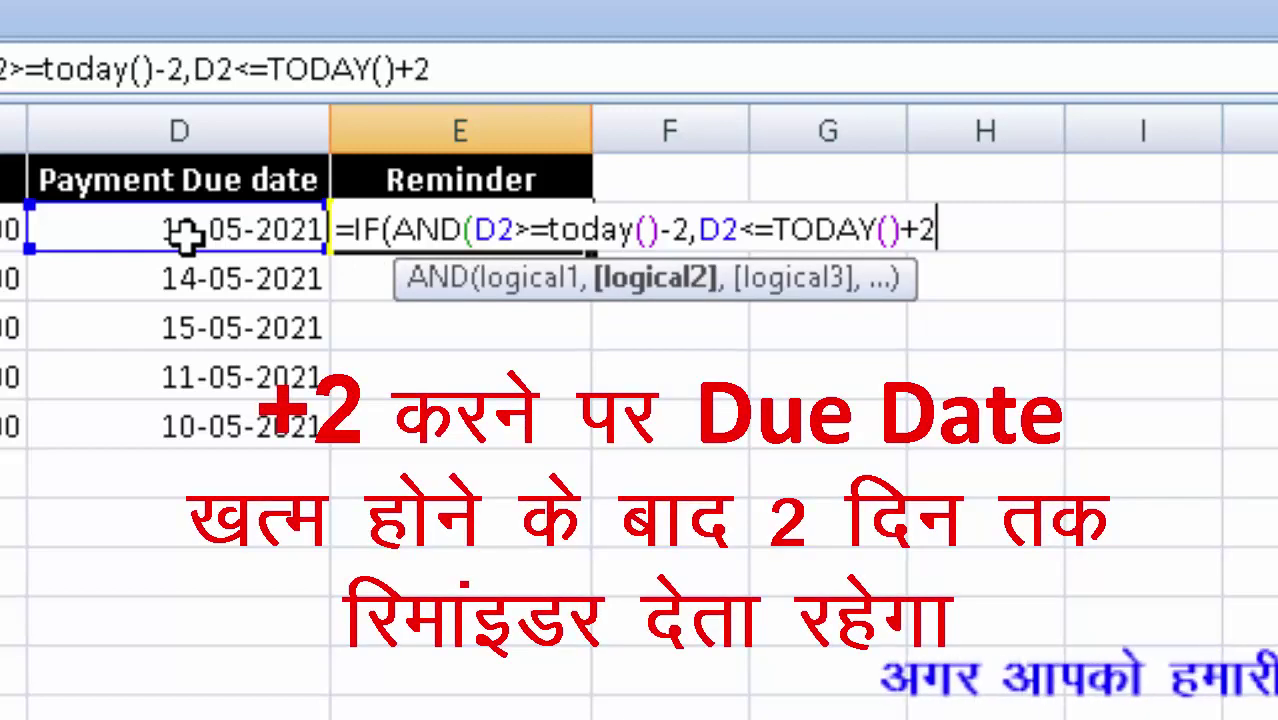
pyautogui.write(')')
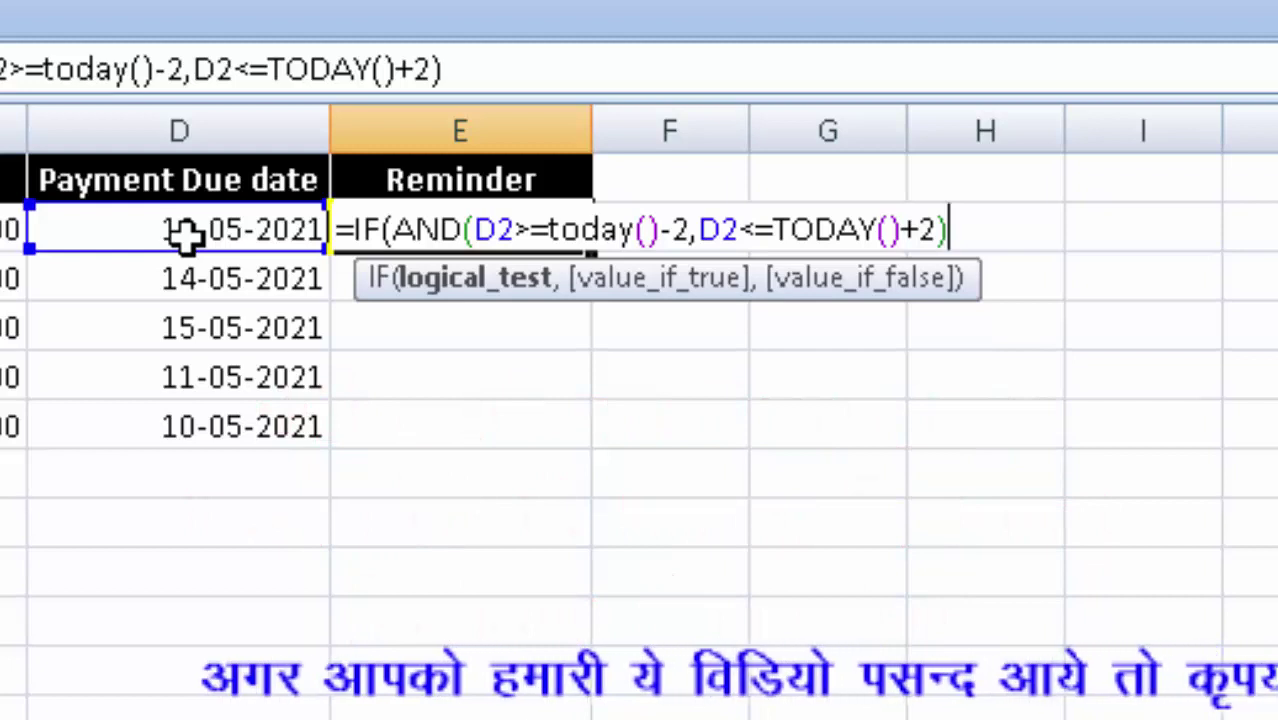
# Finish the IF with results "Remider is for Loan" and "Okay" and enter it
pyautogui.write(',"')
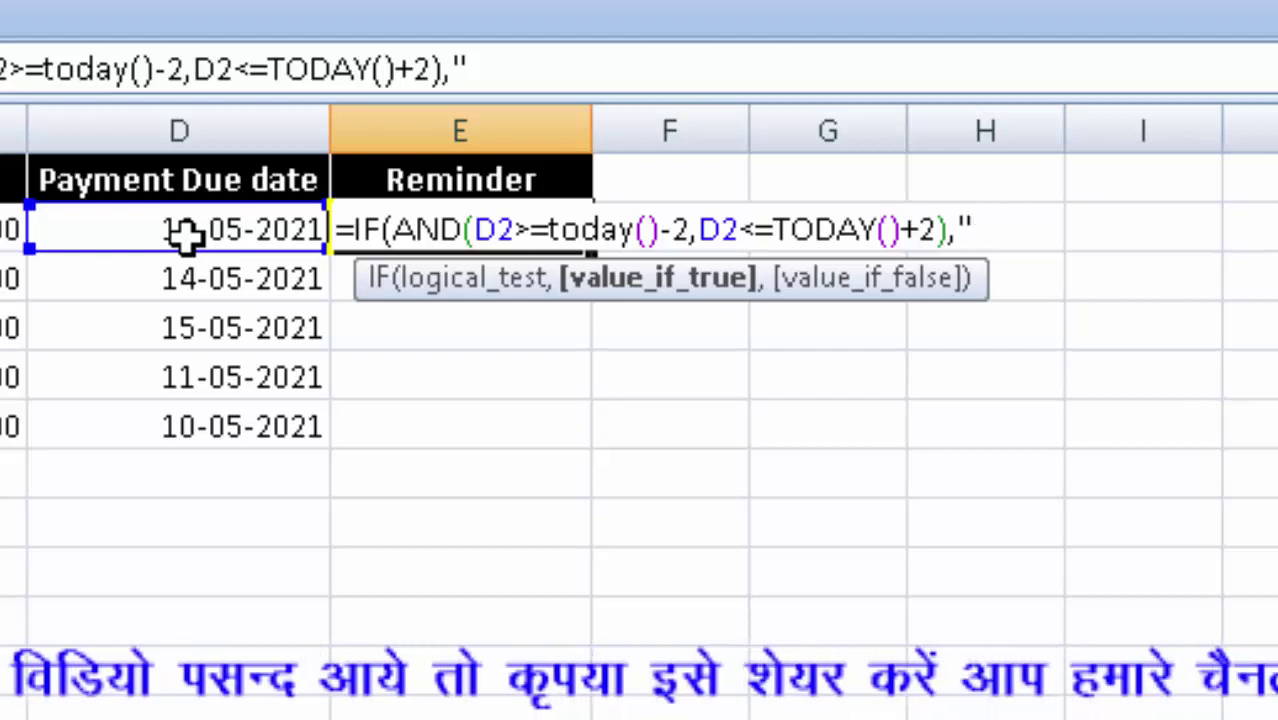
pyautogui.write('Re')
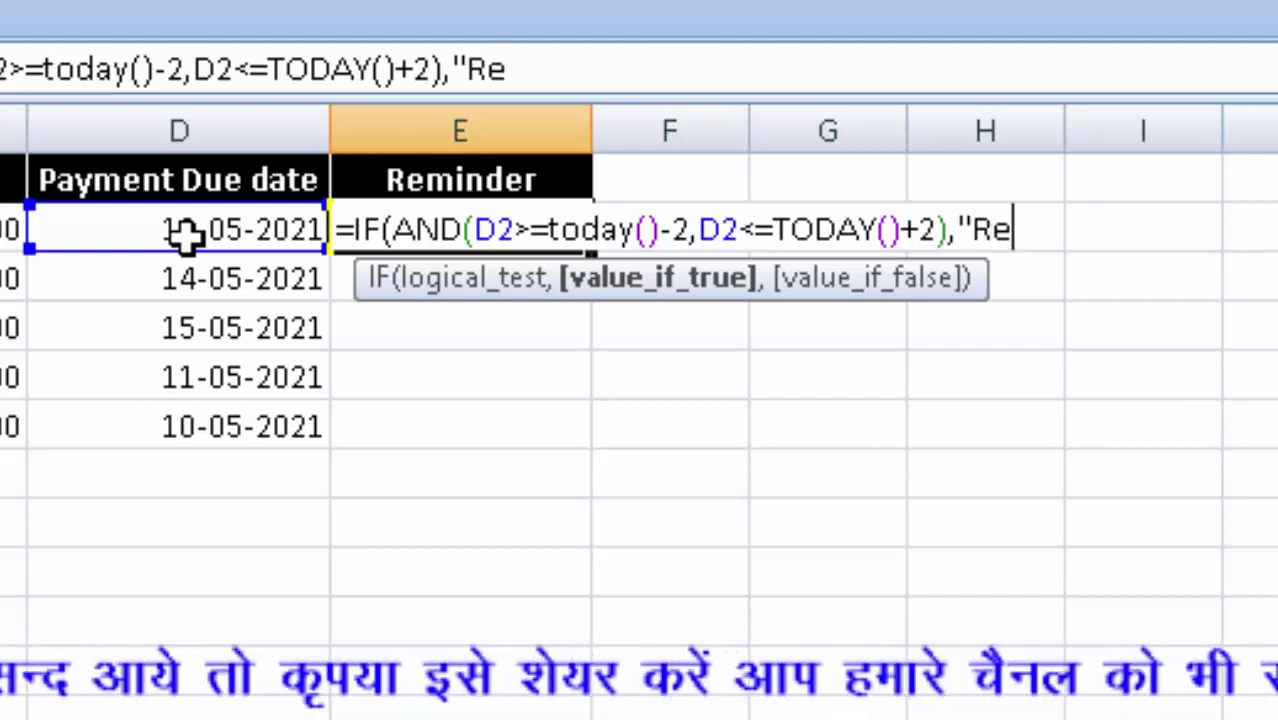
pyautogui.write('mider')
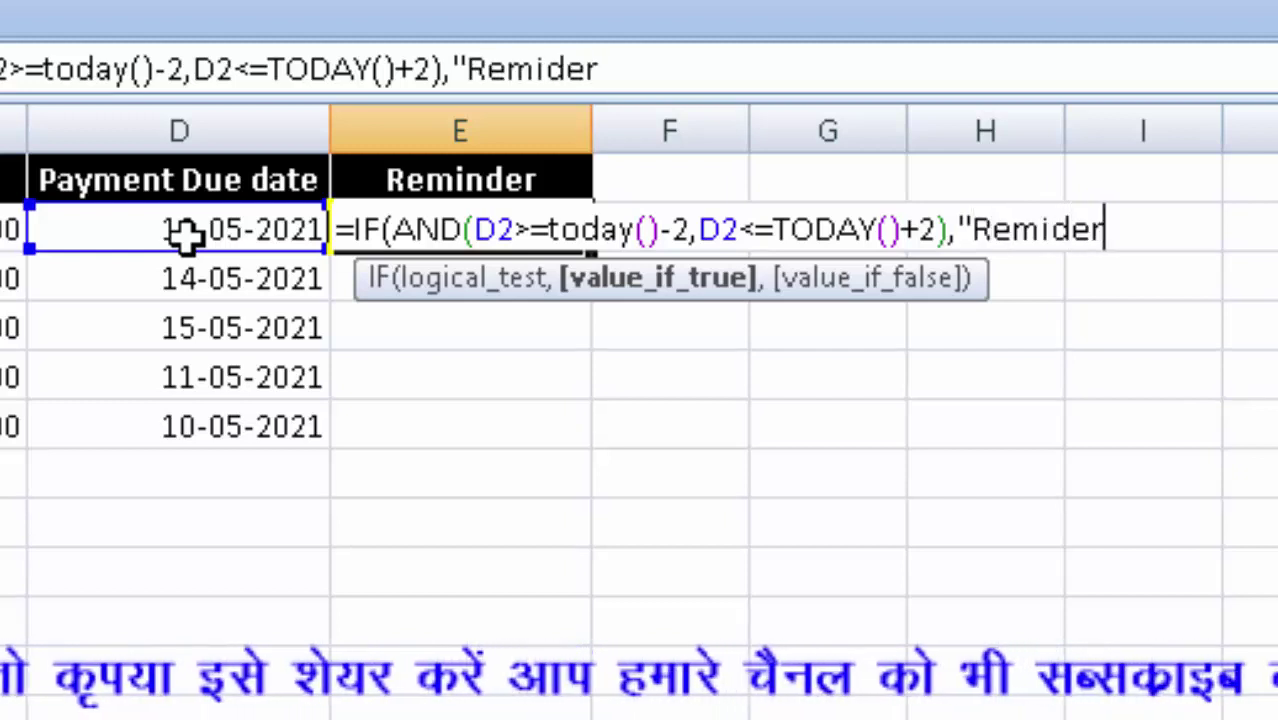
pyautogui.write(' is ')
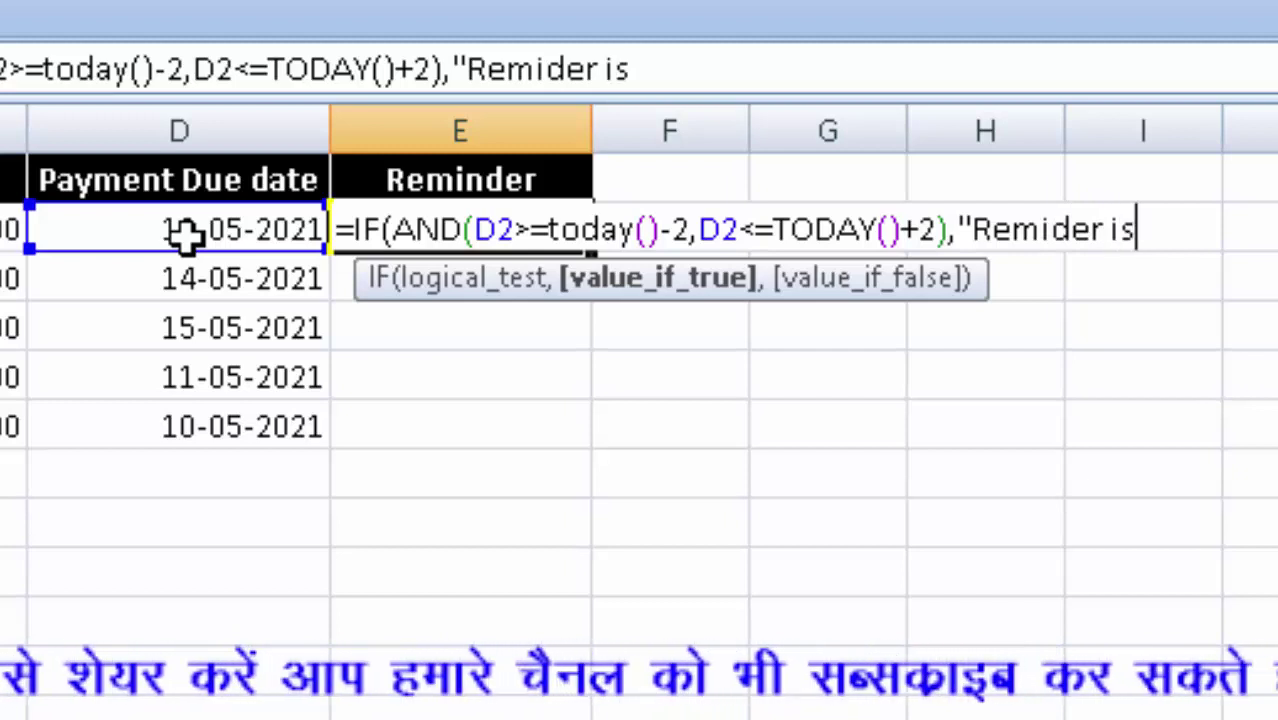
pyautogui.write('for ')
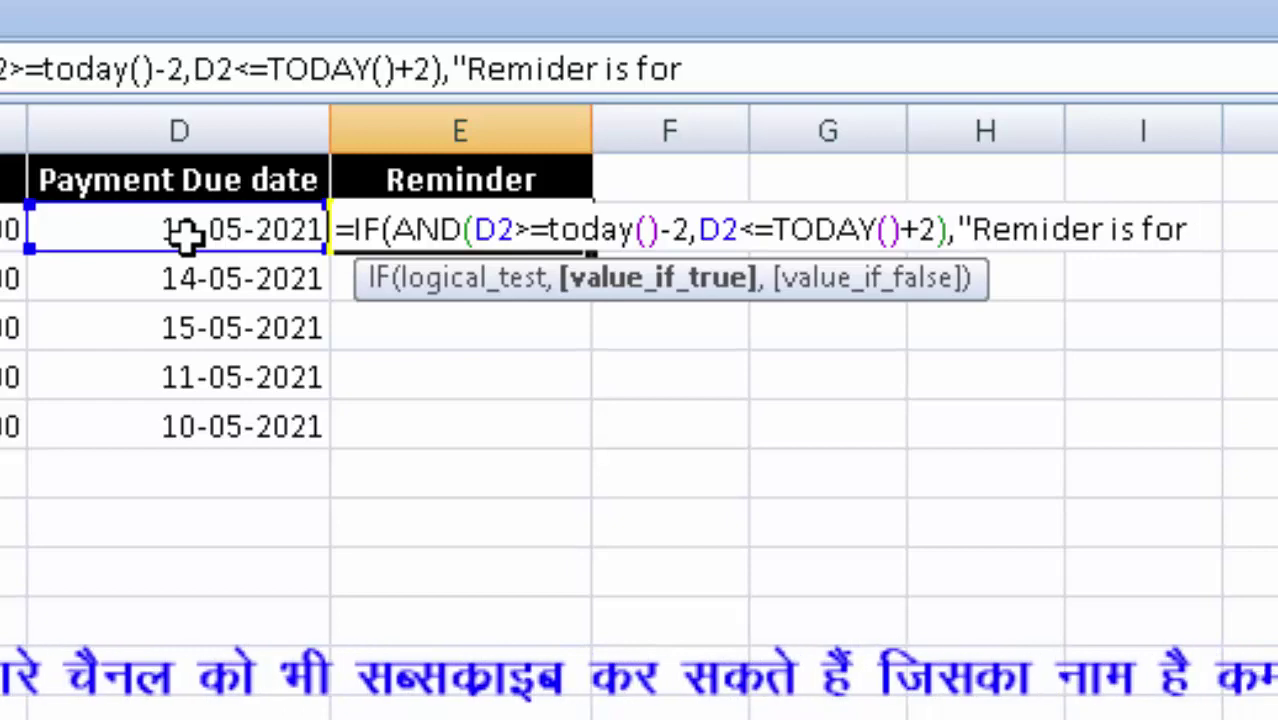
pyautogui.write('Loan')
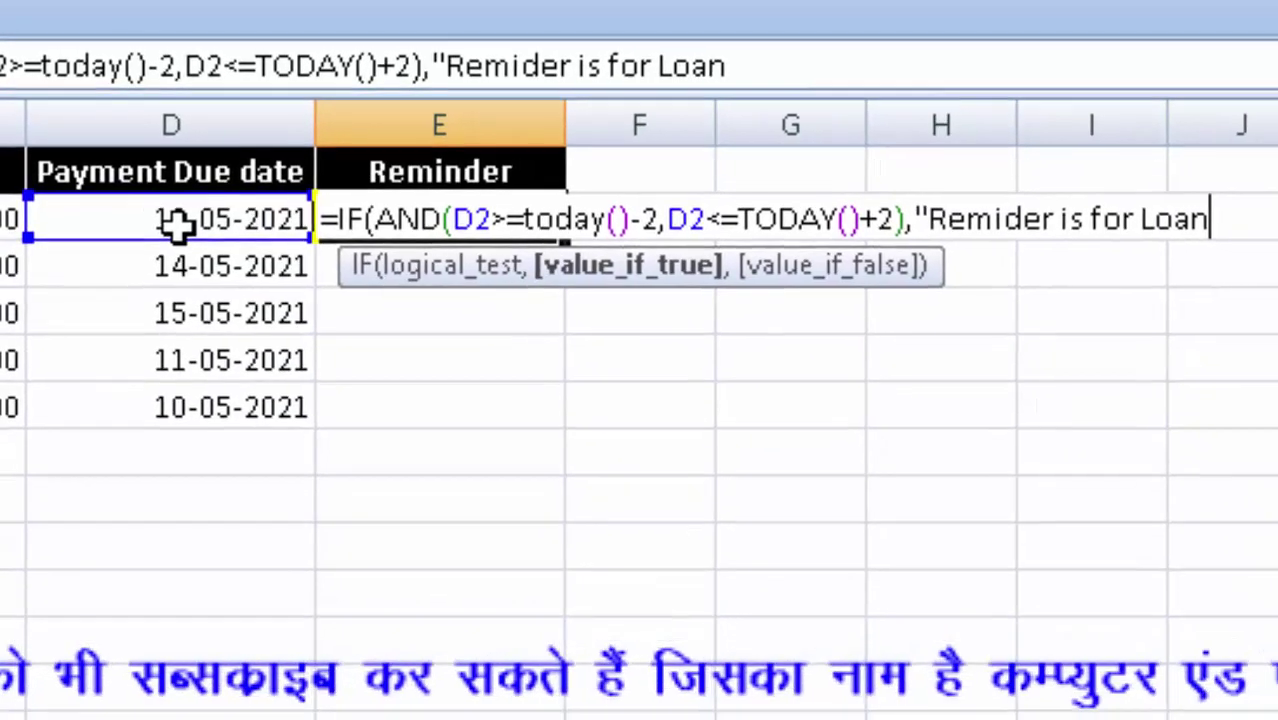
pyautogui.write('"')
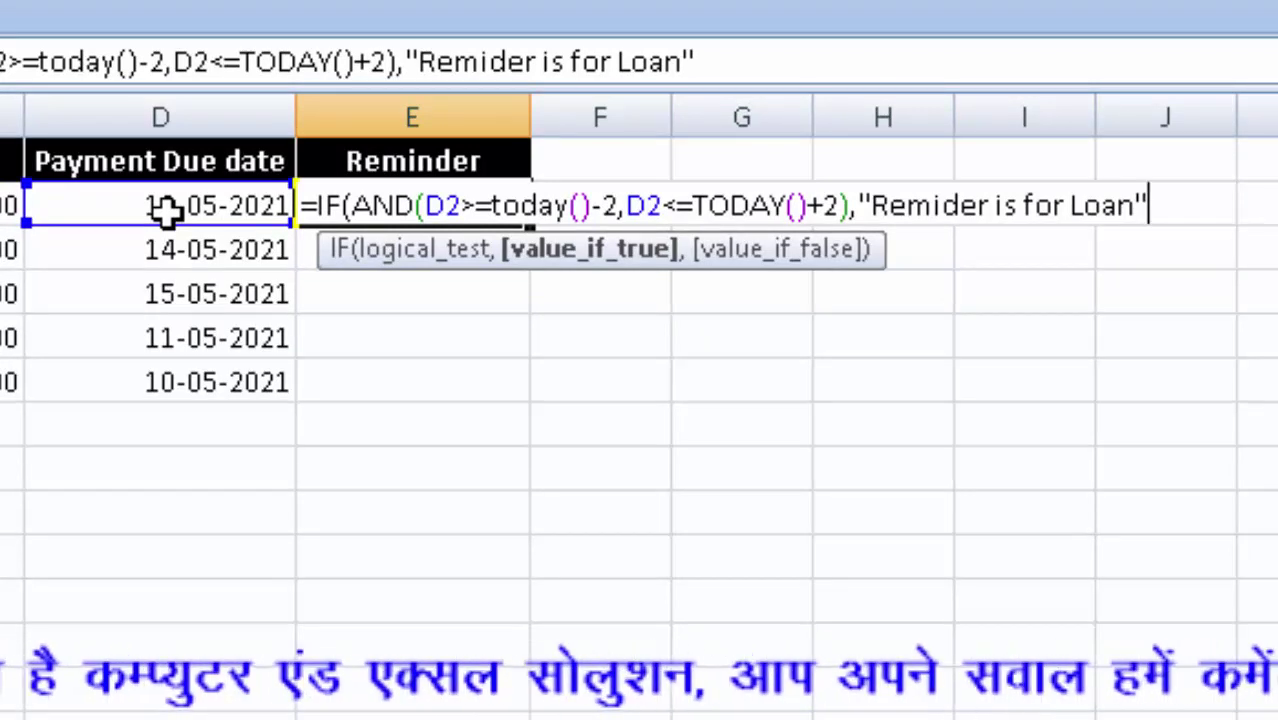
pyautogui.write(',"O')
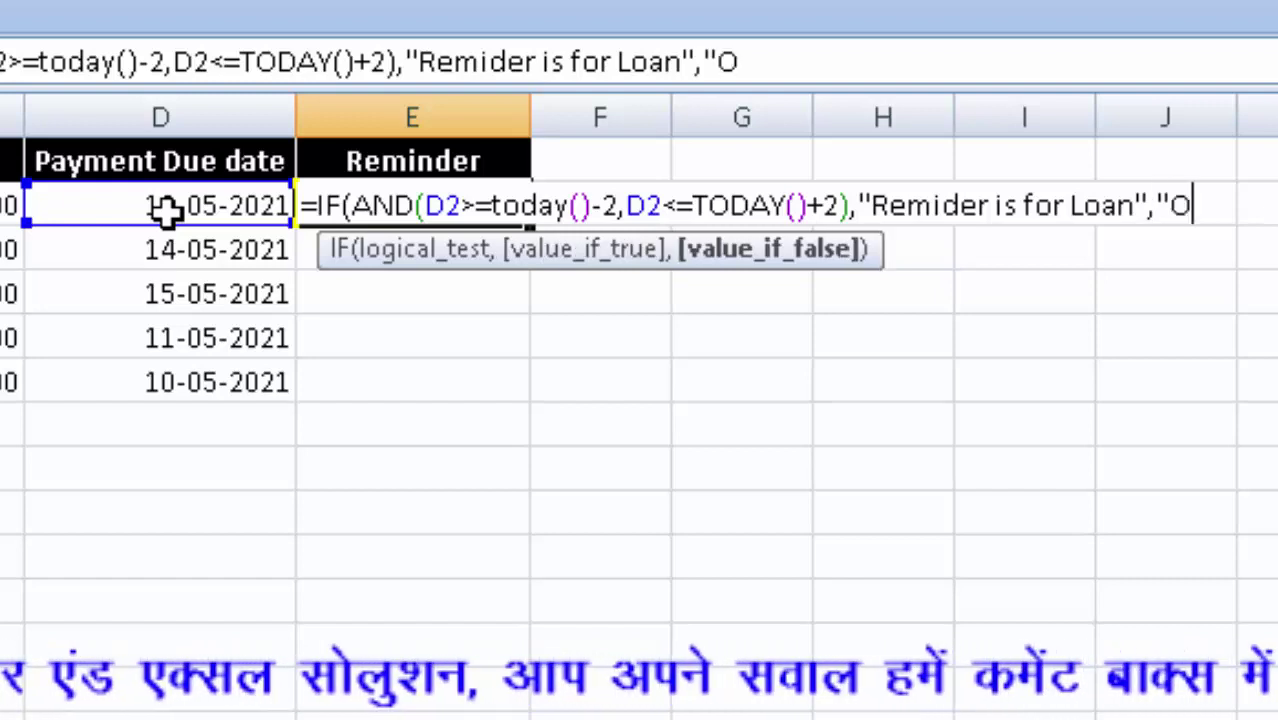
pyautogui.write('kay"')
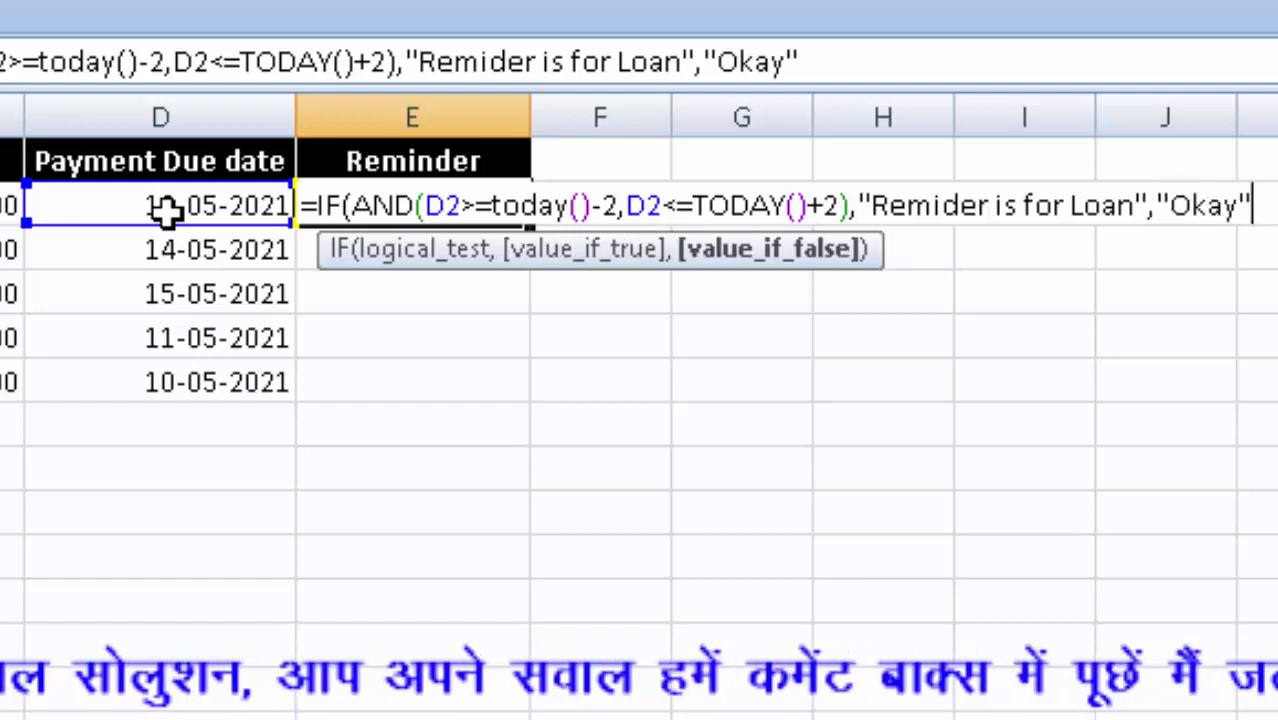
pyautogui.write(')')
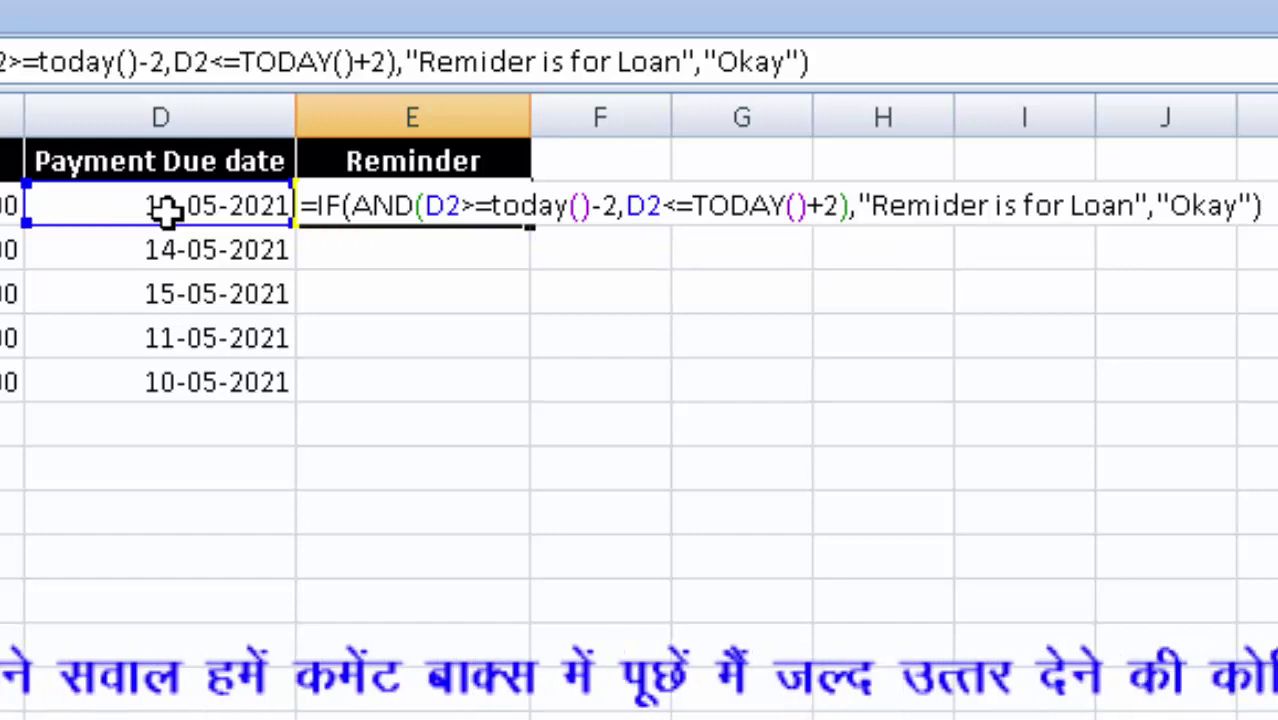
pyautogui.press('Return')
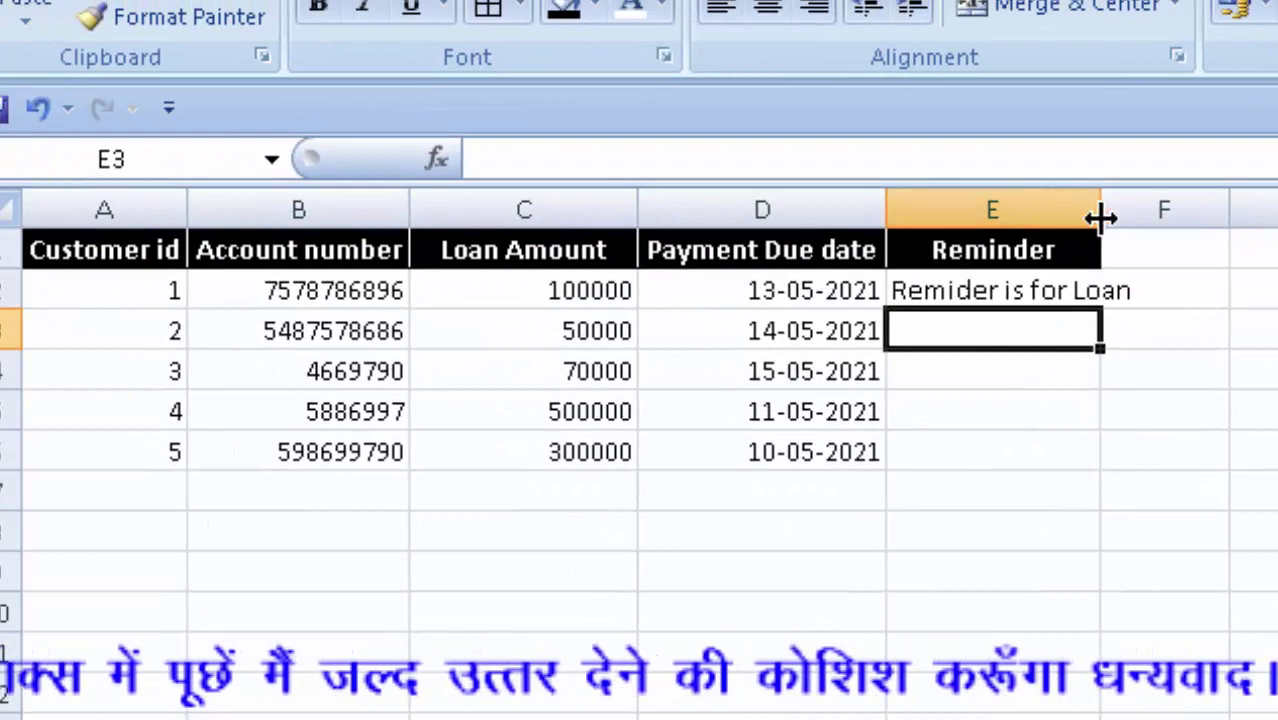
# Widen column E and fill the E2 reminder formula down to E6
pyautogui.moveTo(1100, 212); pyautogui.dragTo(1180, 277)
pyautogui.click(1090, 289)
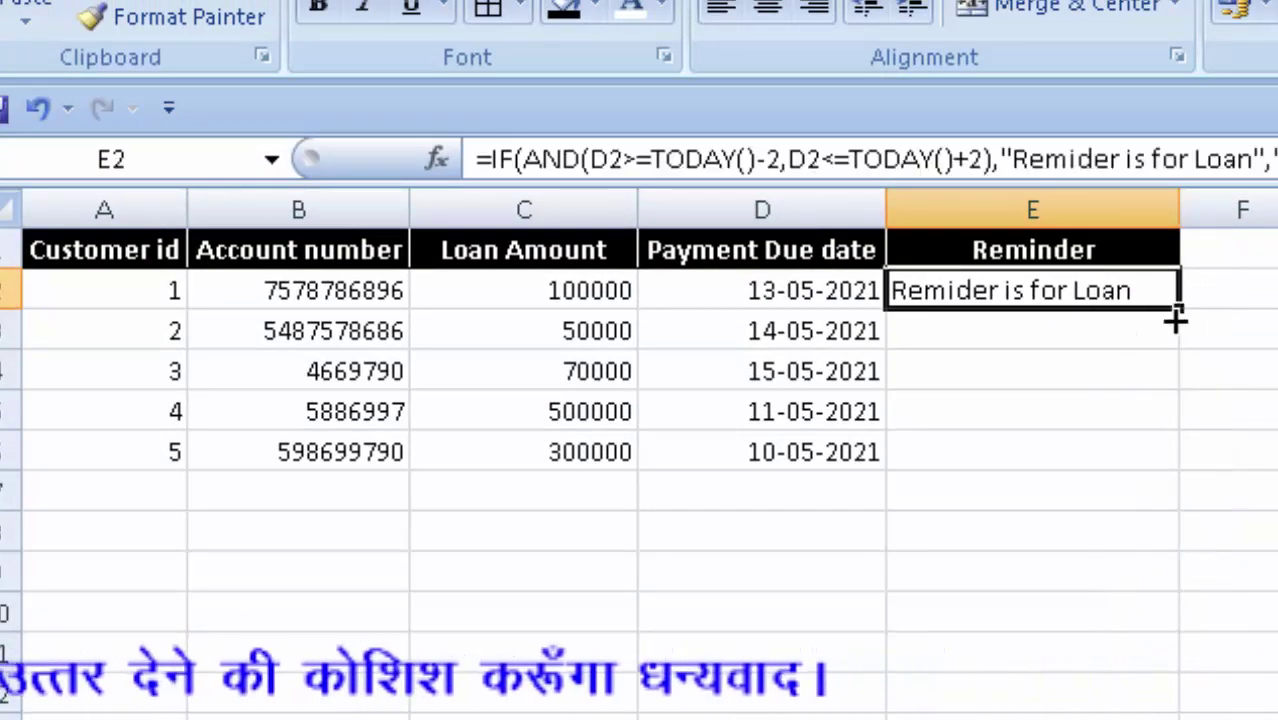
pyautogui.moveTo(1174, 319); pyautogui.dragTo(1169, 463)
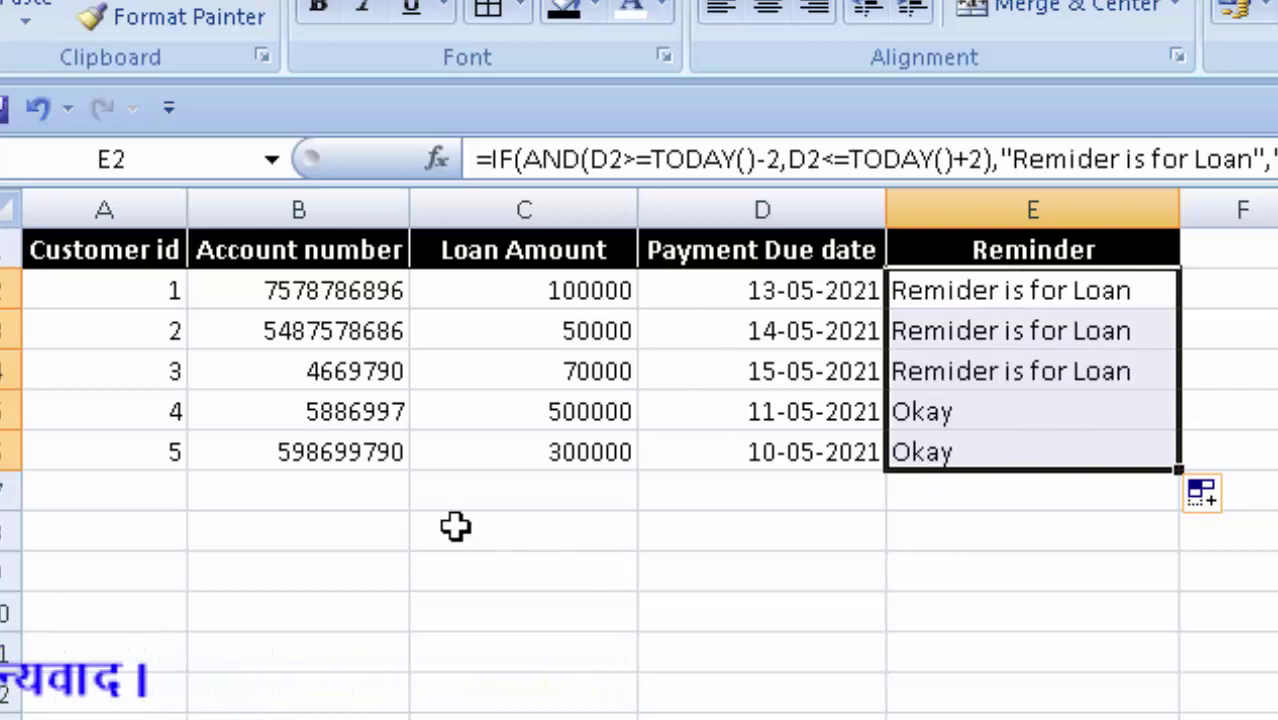
pyautogui.click(154, 488)
# Add customer 6 in row 7 with an account number, loan 100000 and due date 14-05-2021
pyautogui.write('6')
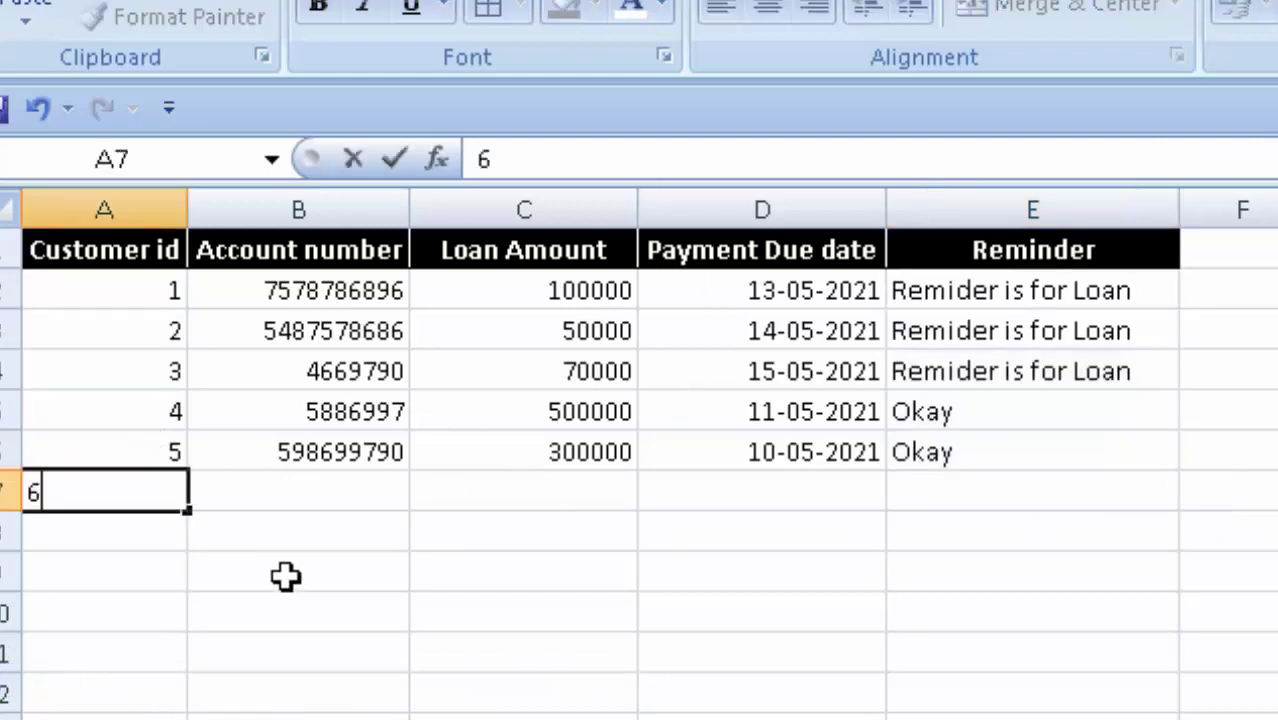
pyautogui.press('Tab')
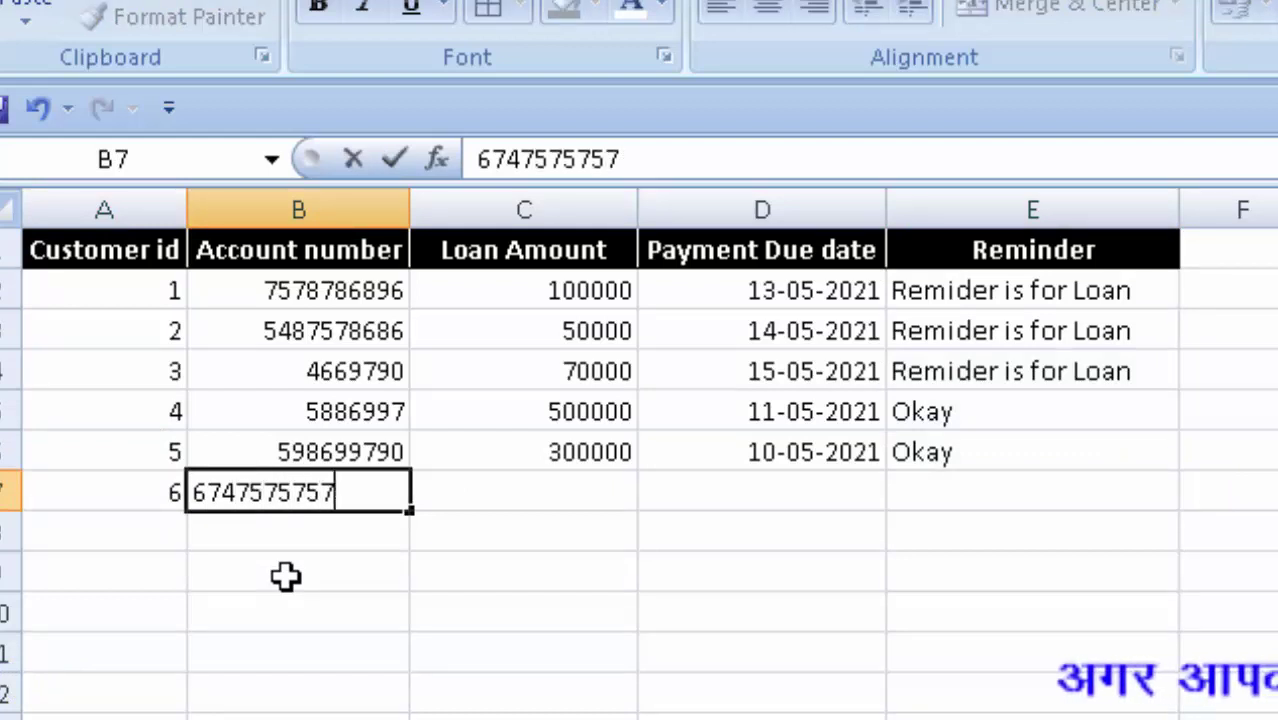
pyautogui.press('Tab')
pyautogui.write('10')
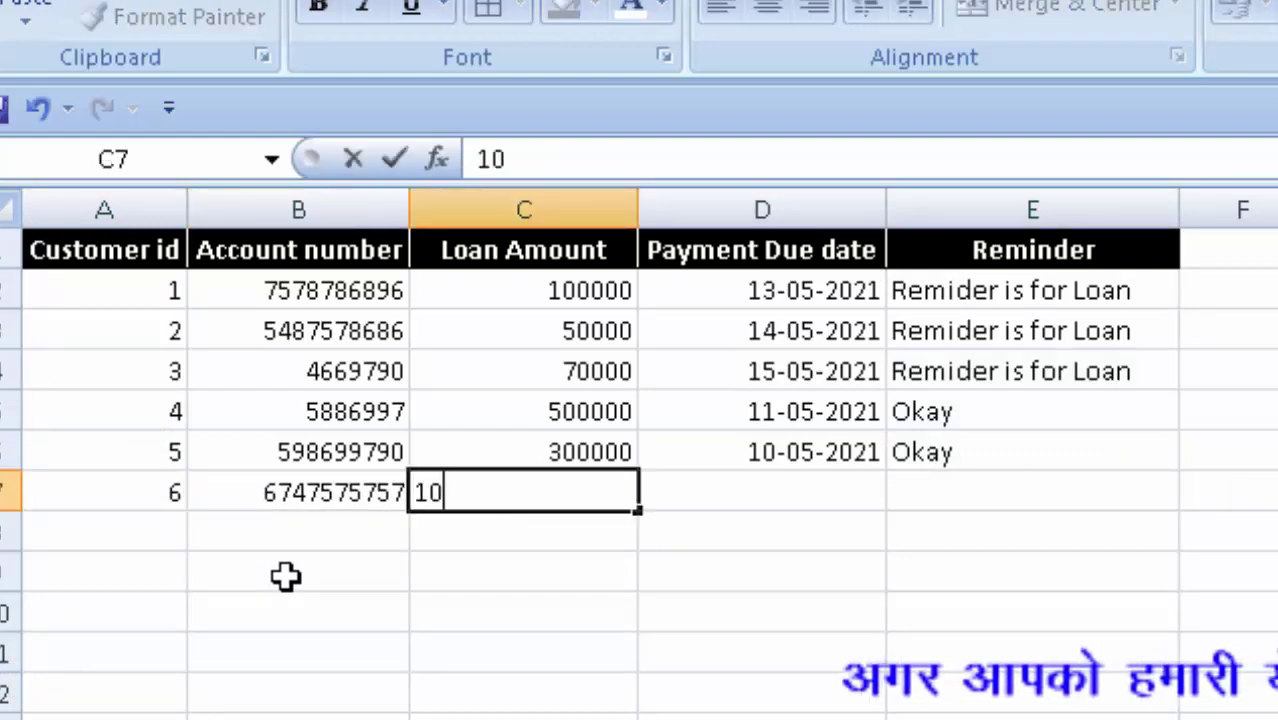
pyautogui.write('0000')
pyautogui.press('Tab')
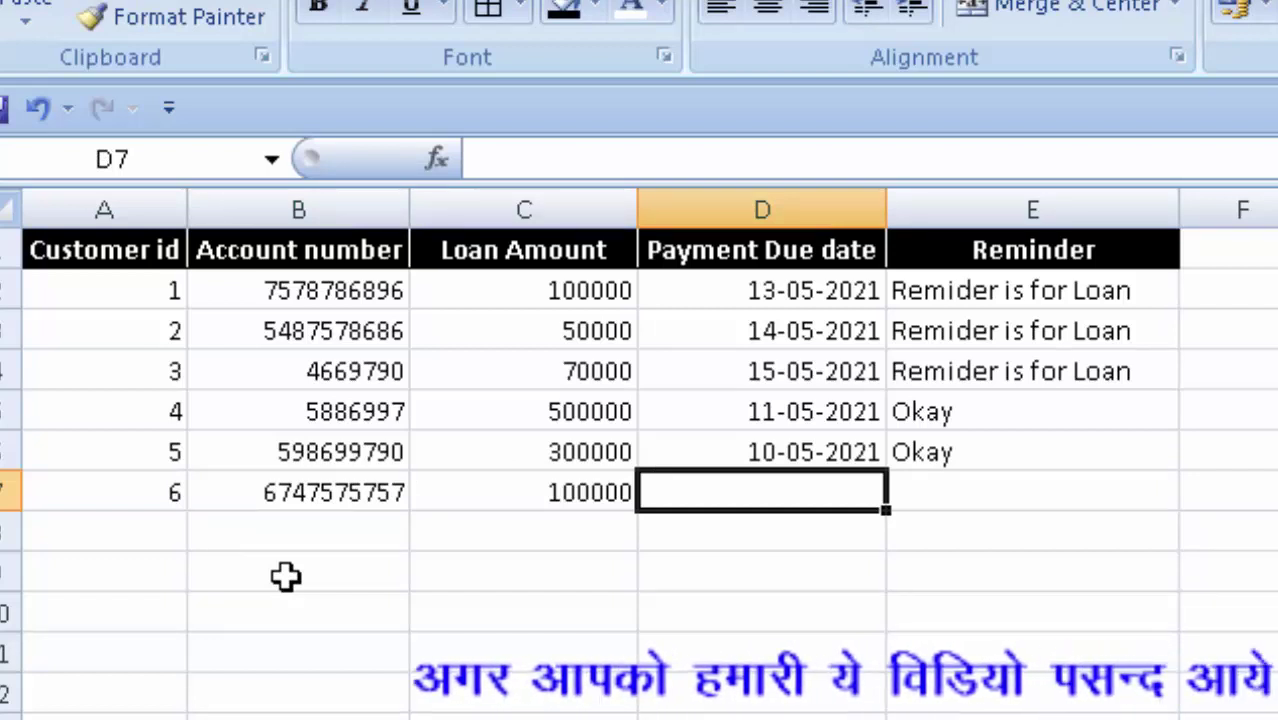
pyautogui.write('1')
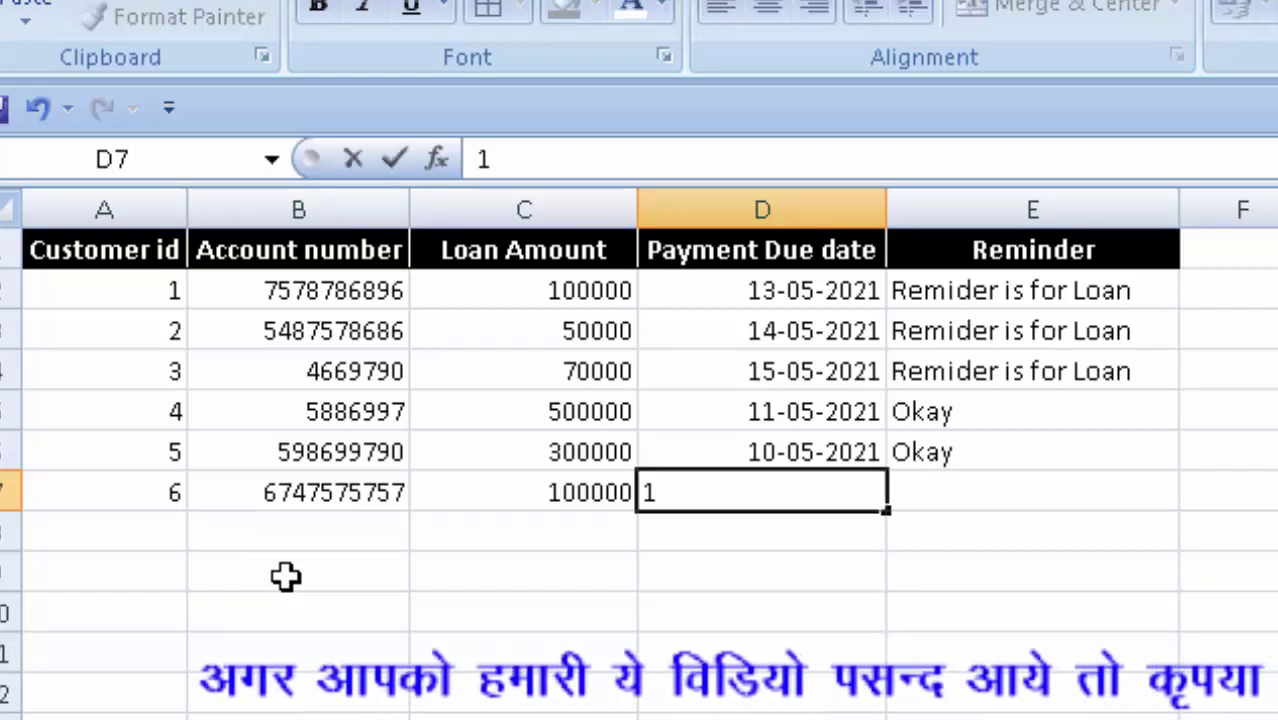
pyautogui.write('4-5')
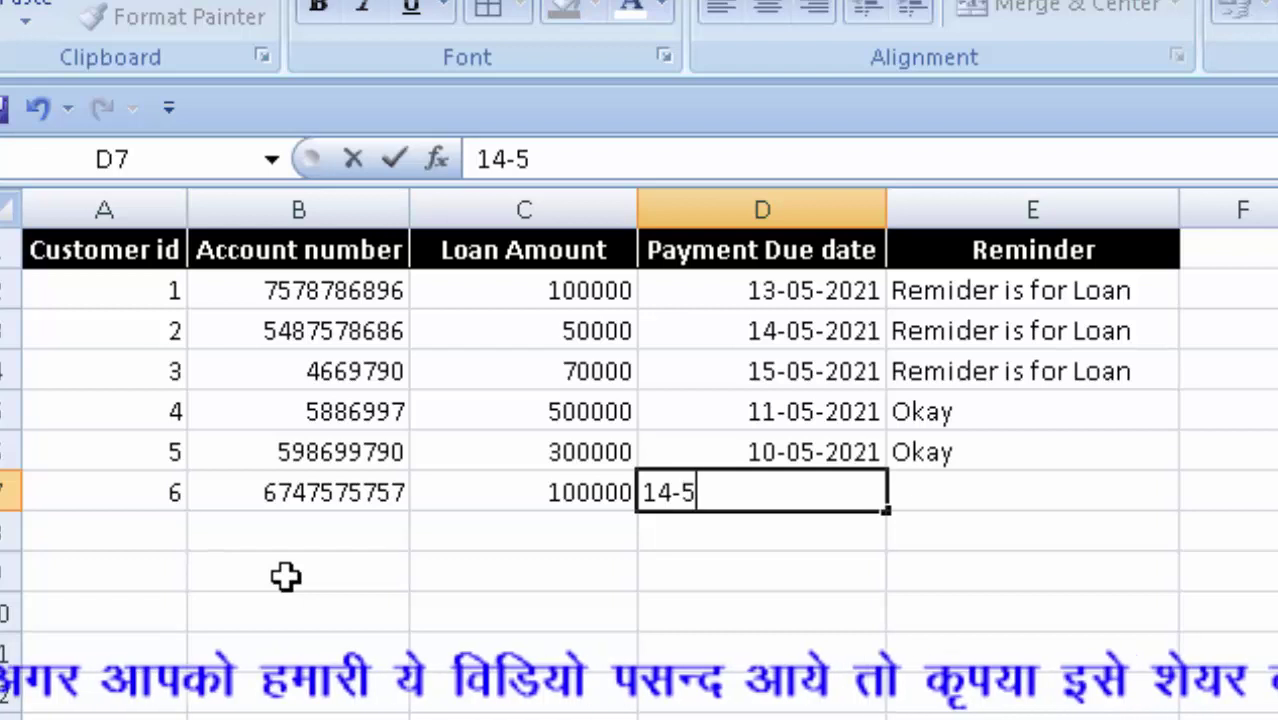
pyautogui.write('-21')
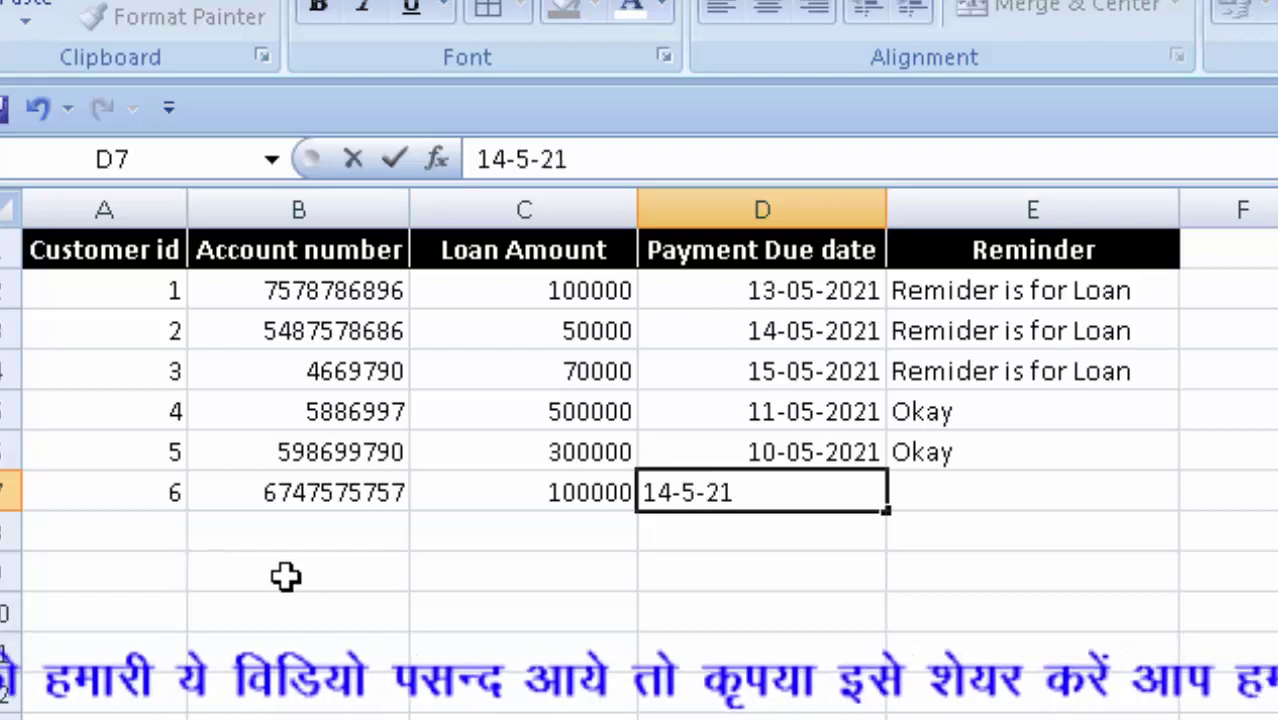
pyautogui.press('Return')
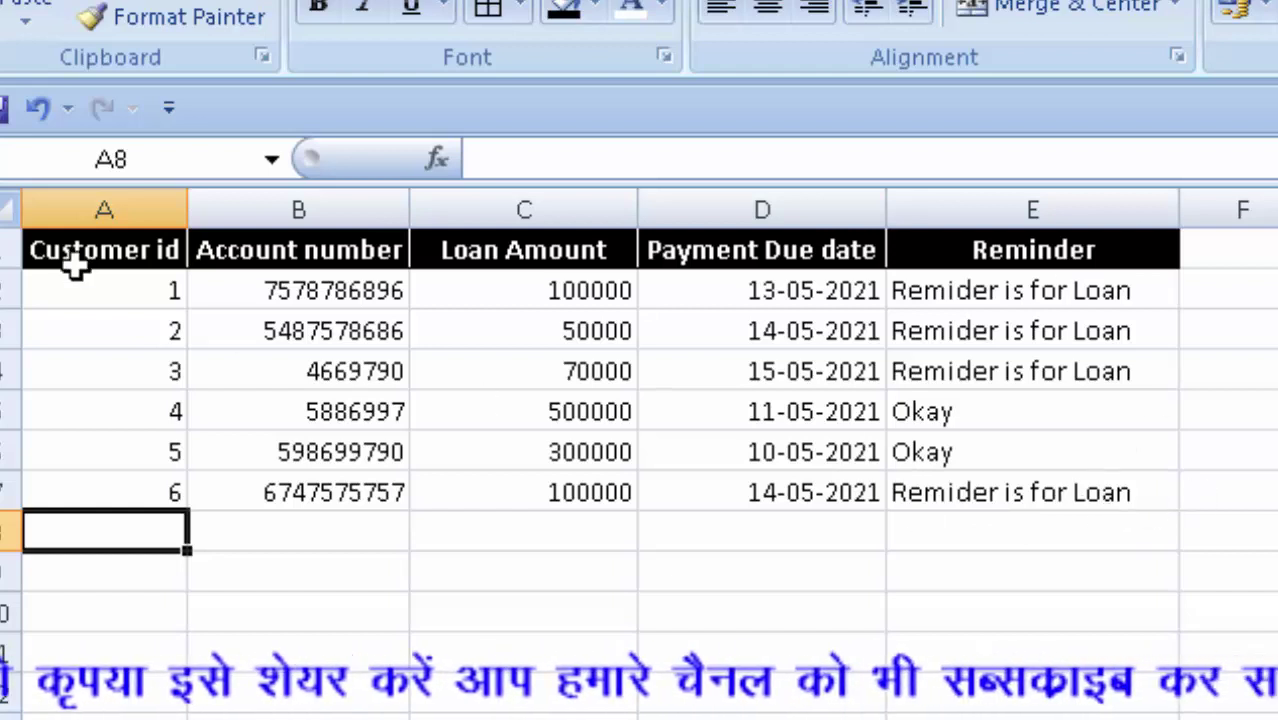
# Select the whole customer table A1:E7
pyautogui.moveTo(75, 250)
pyautogui.mouseDown()
pyautogui.moveTo(265, 362)
pyautogui.moveTo(898, 517)
pyautogui.mouseUp()
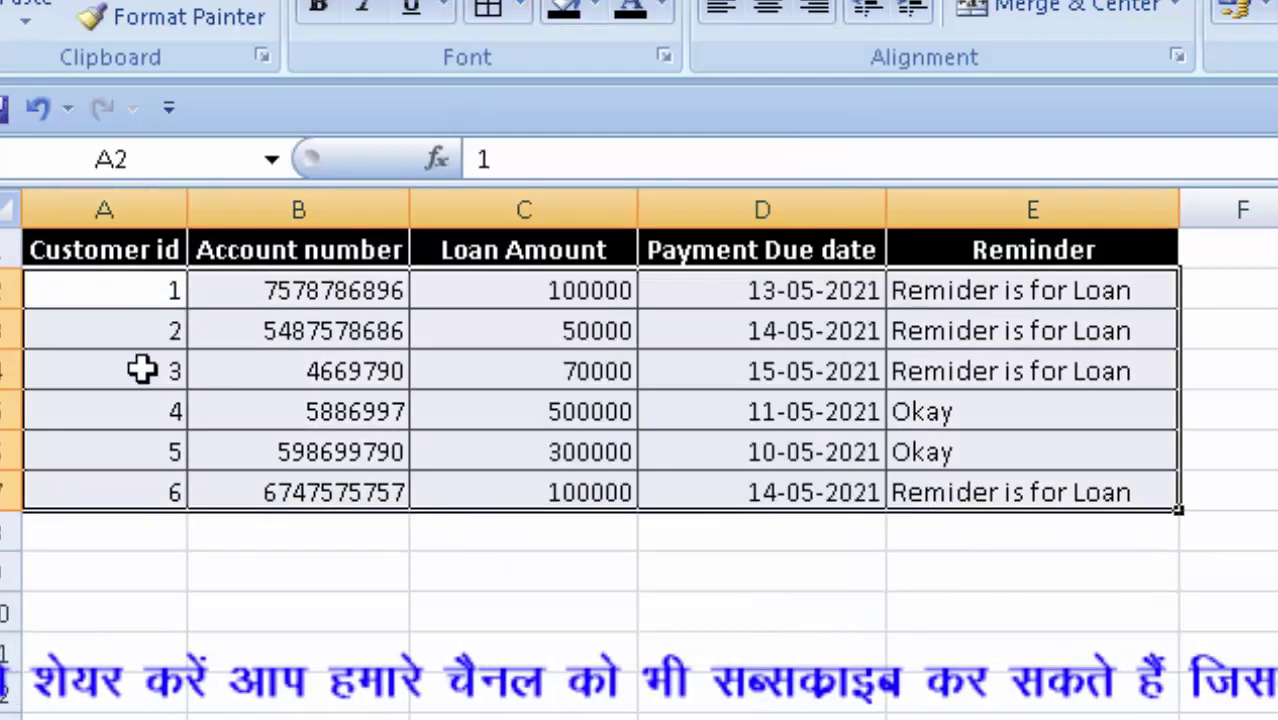